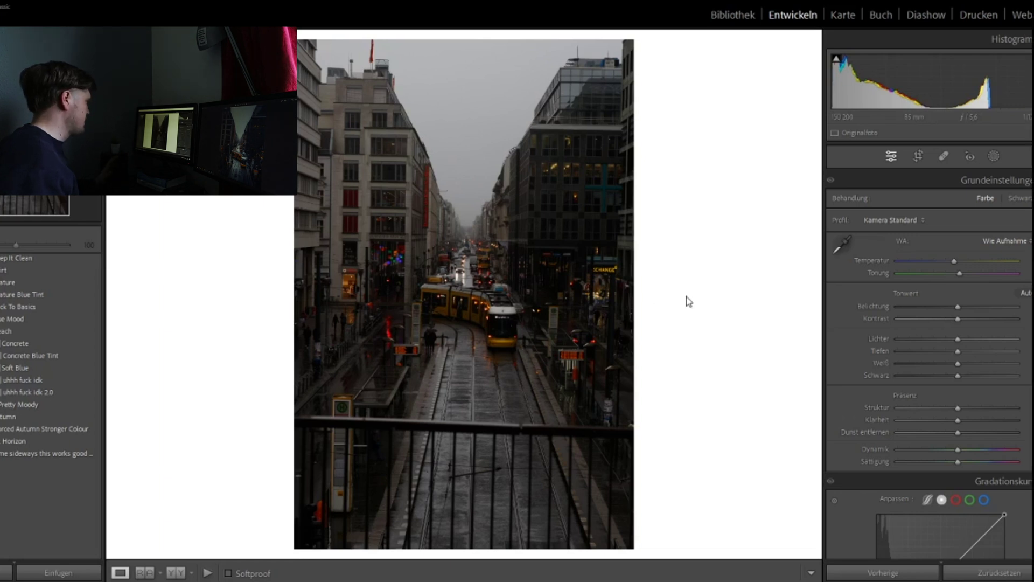
Crop the street photo to a 4 x 5 / 8 x 10 ratio with automatic straightening, tightening the frame to exclude the foreground railing
left_click(918, 157)
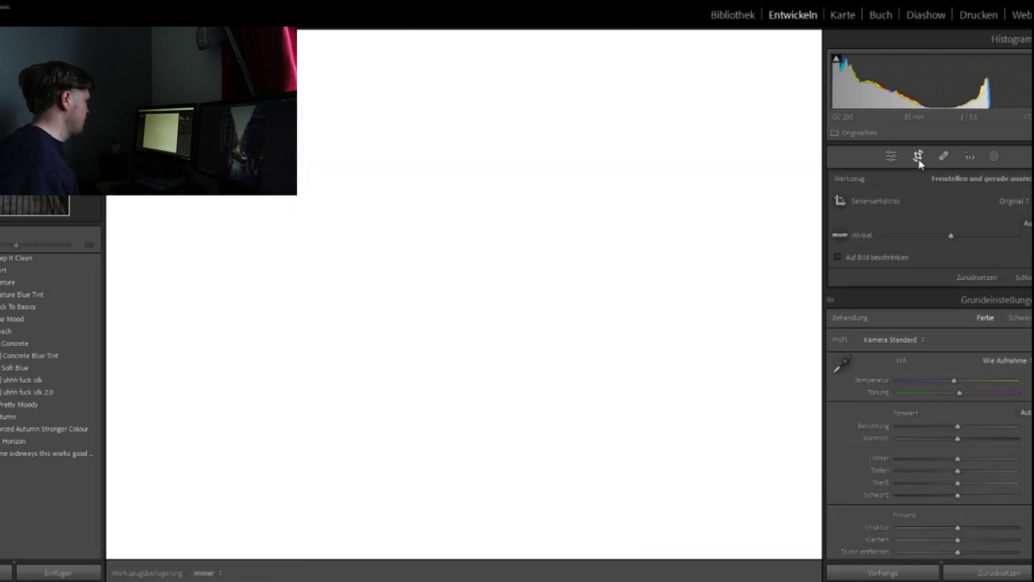
left_click(1005, 203)
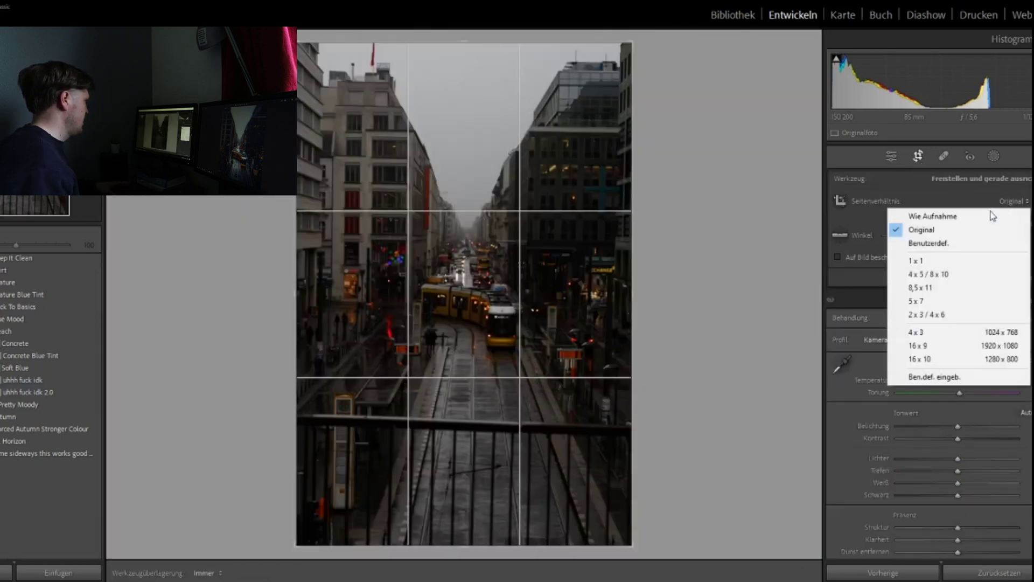
left_click(932, 274)
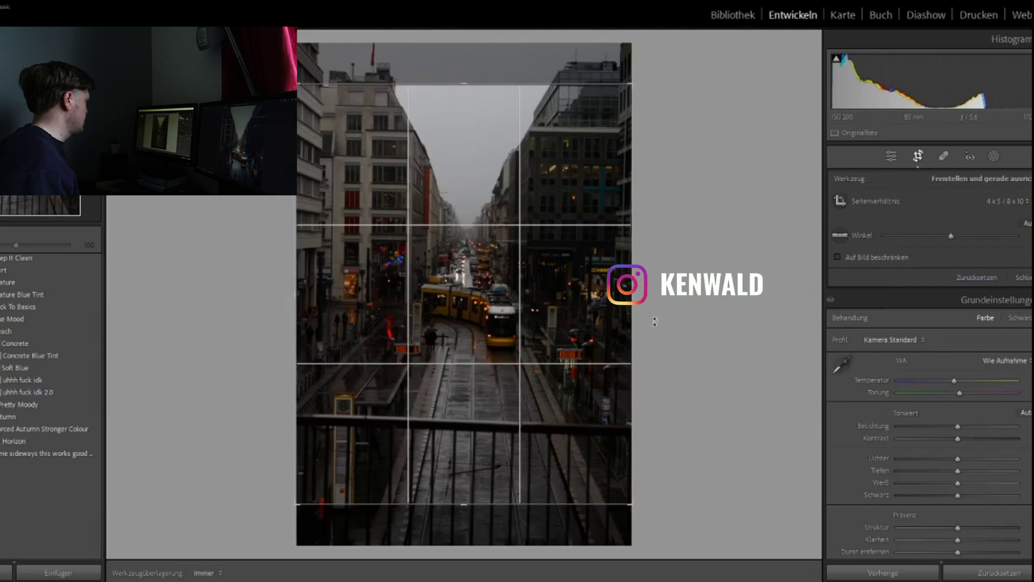
left_click(1027, 223)
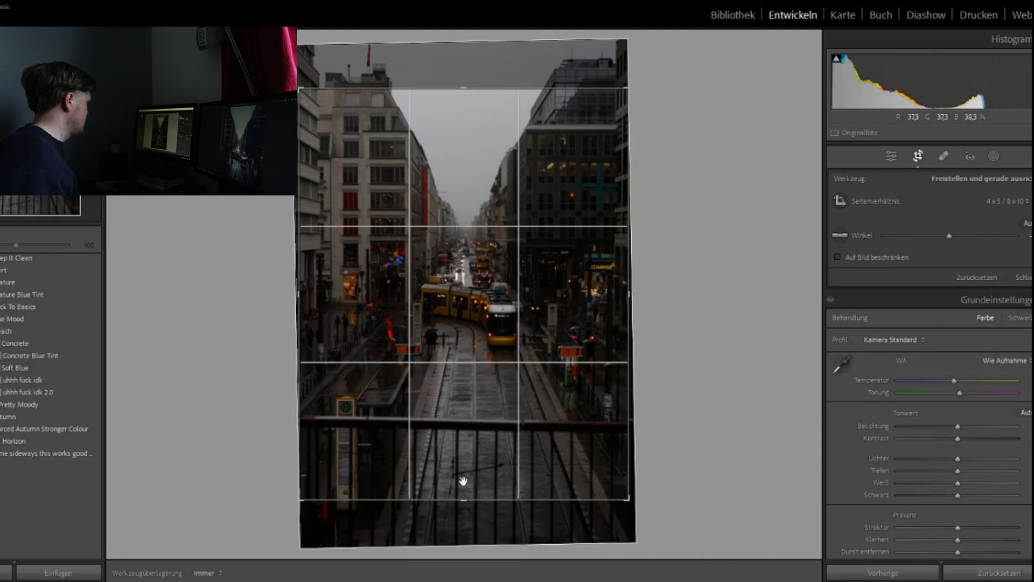
left_click_drag(461, 500, 464, 461)
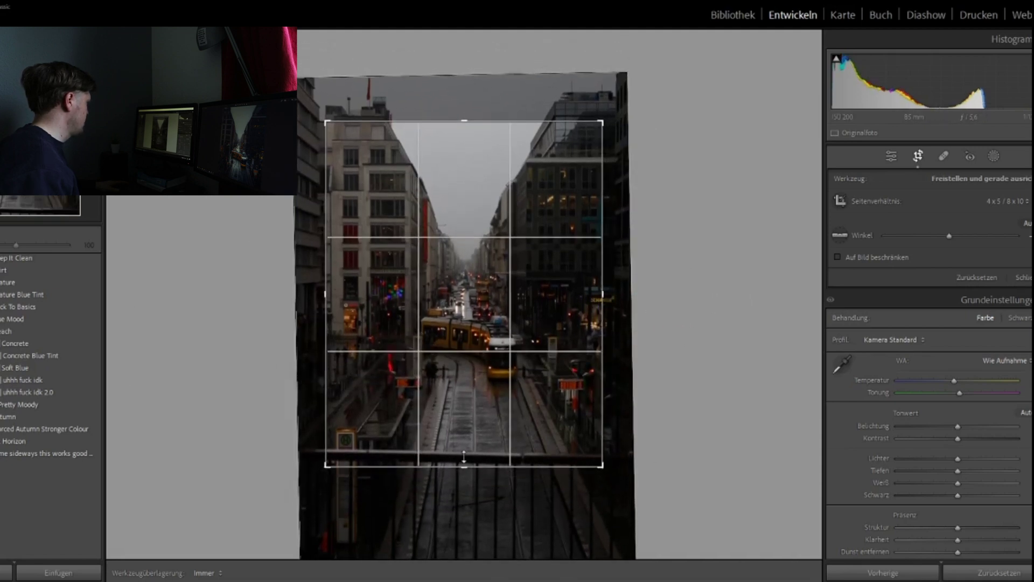
left_click_drag(466, 418, 464, 429)
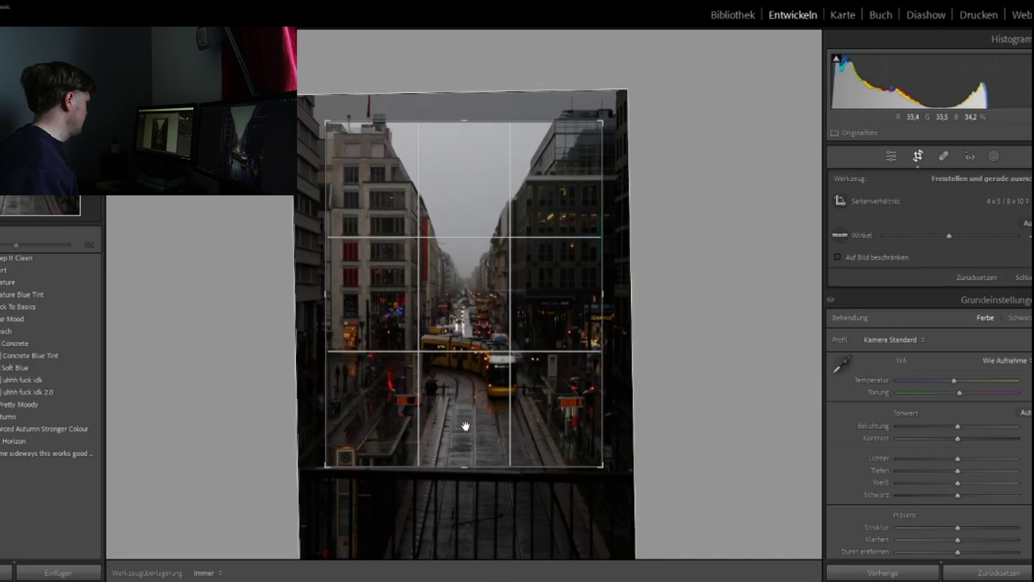
key("Return")
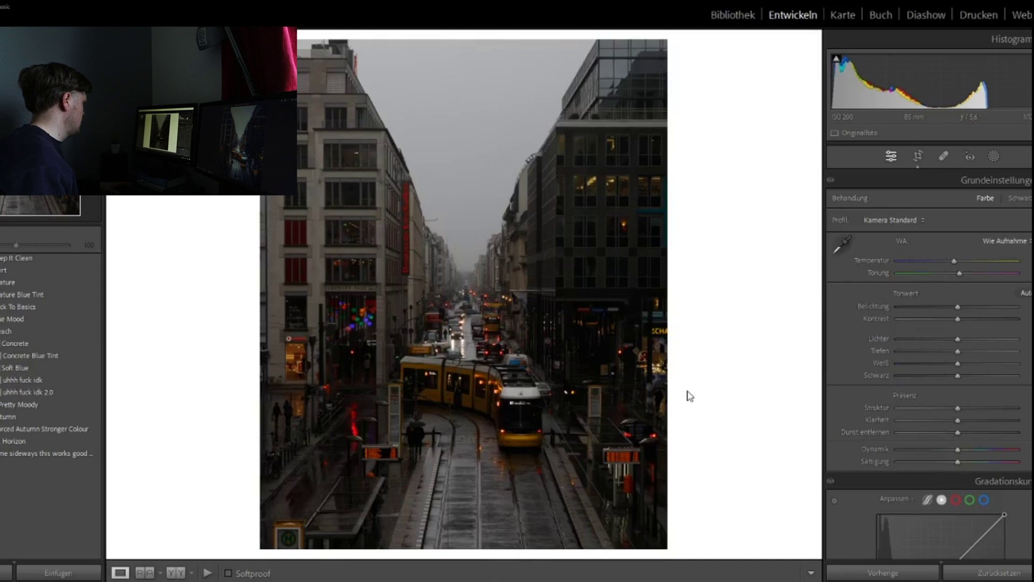
Reopen the crop and fine-tune its rotation with the Straighten tool, then apply the crop
left_click(918, 156)
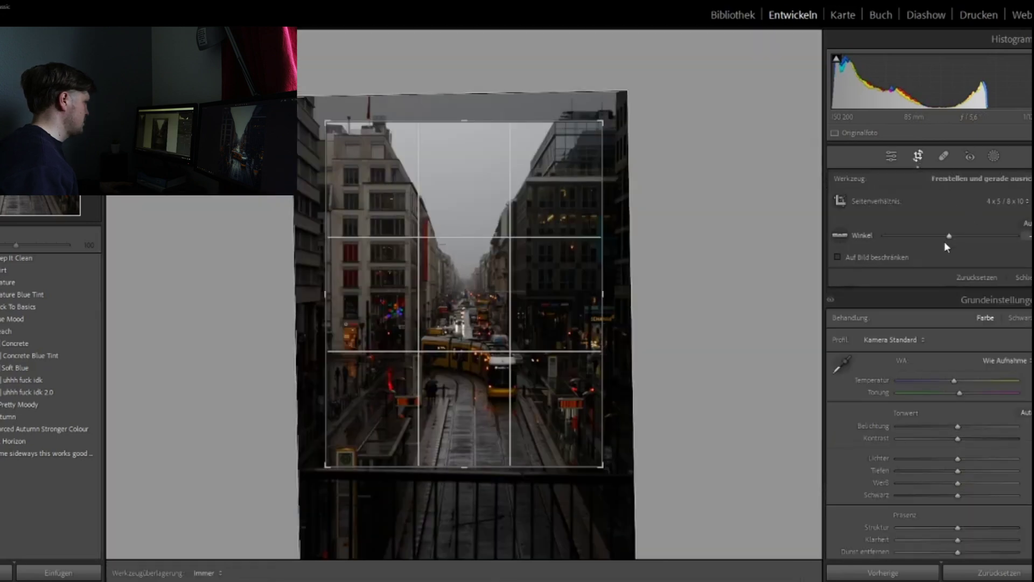
left_click(841, 235)
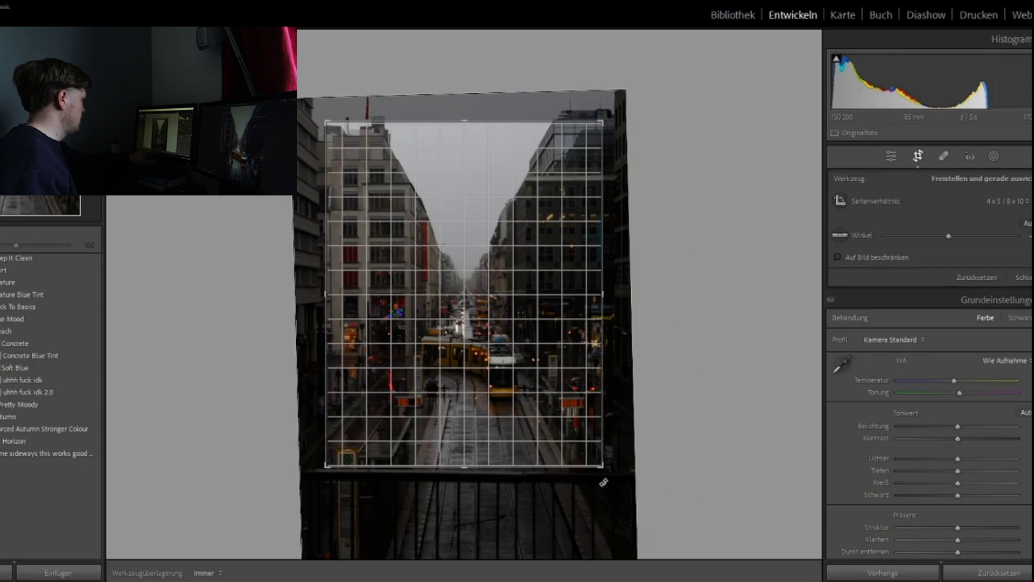
key("Return")
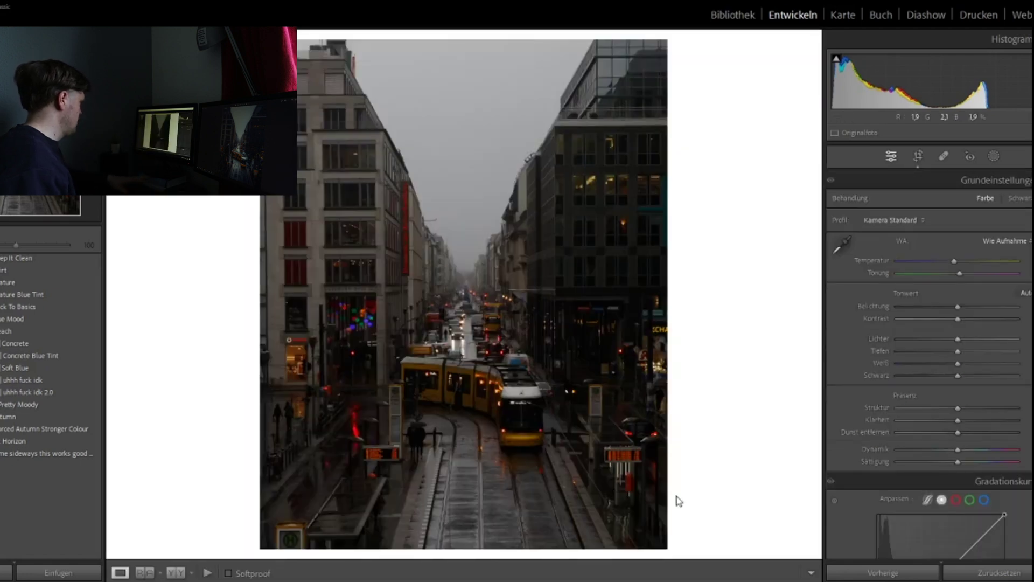
Correct the photo's perspective with the automatic Upright transform
scroll(1007, 387, "down", 20)
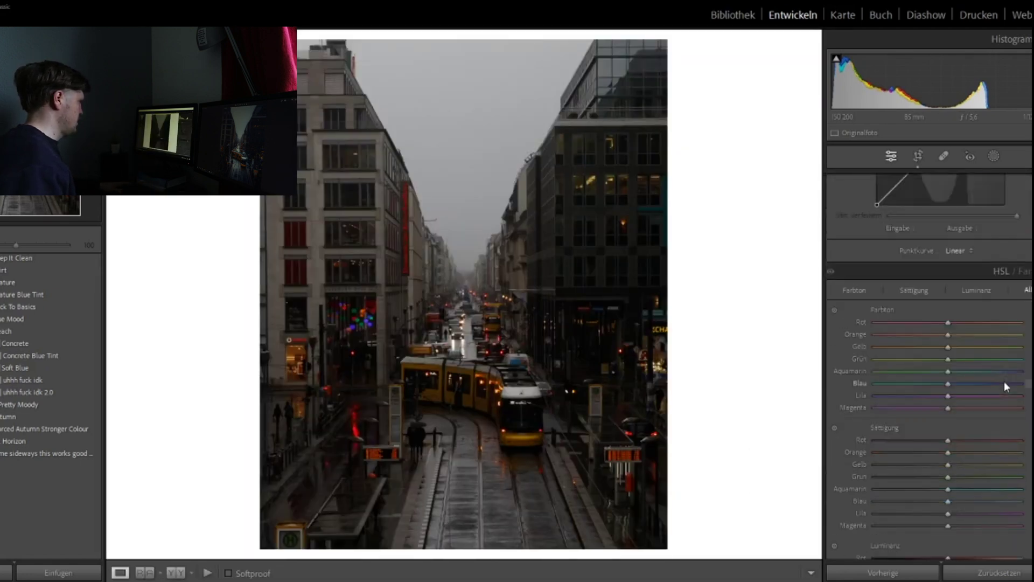
scroll(944, 305, "down", 3)
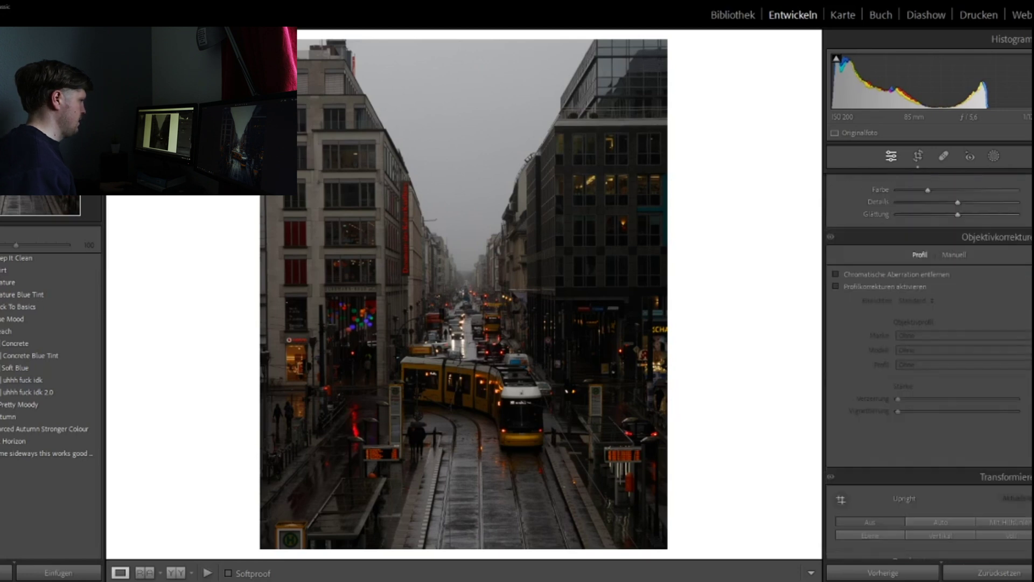
left_click(944, 305)
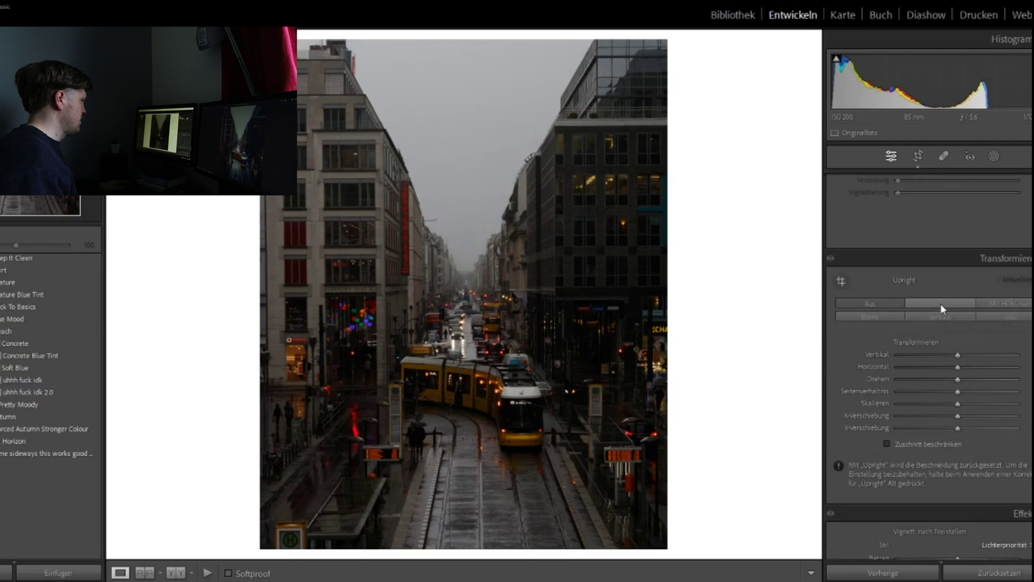
left_click(941, 303)
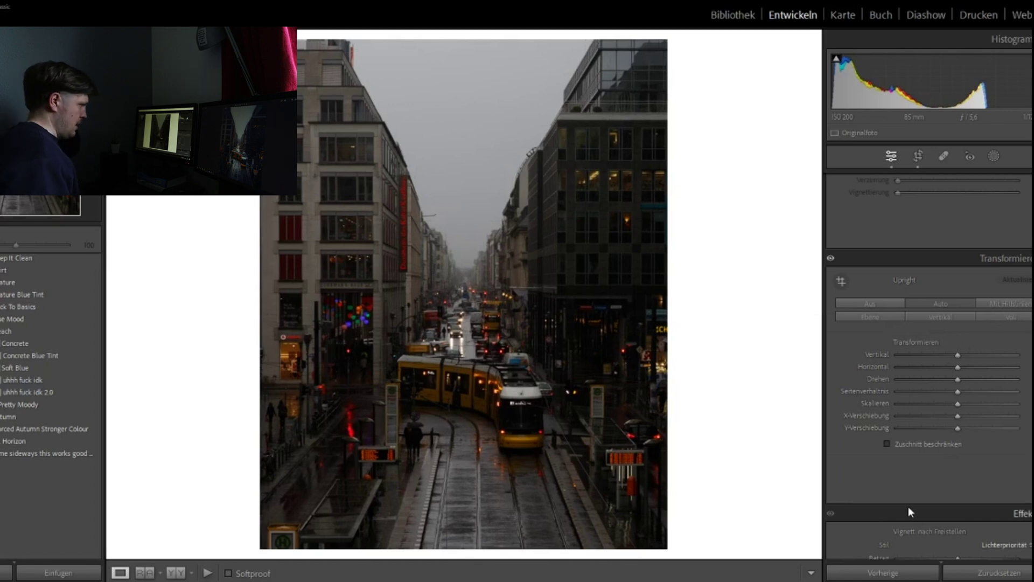
Set a custom white balance by sampling the white front of the tram as the neutral target
scroll(988, 477, "up", 4)
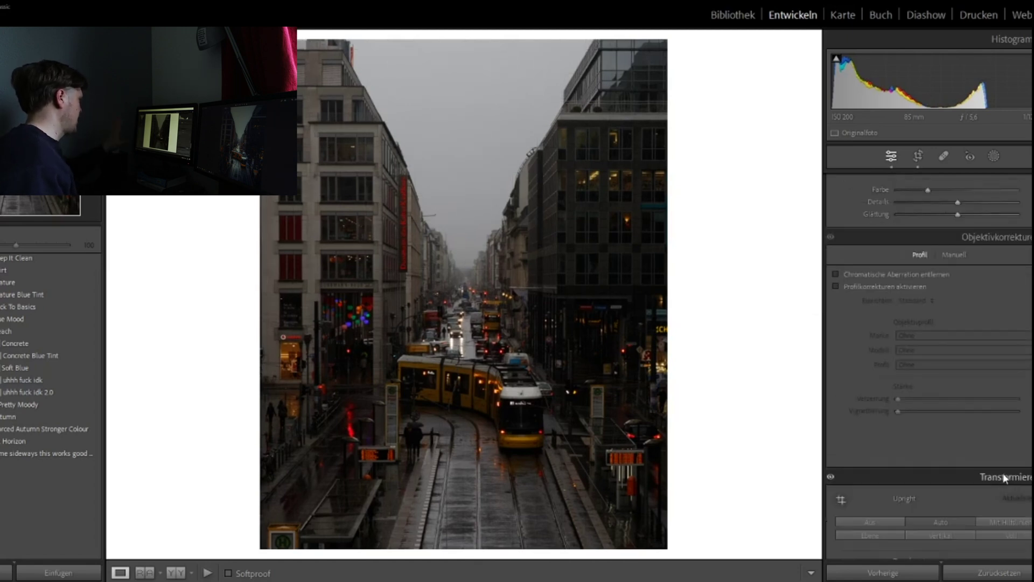
scroll(997, 458, "up", 10)
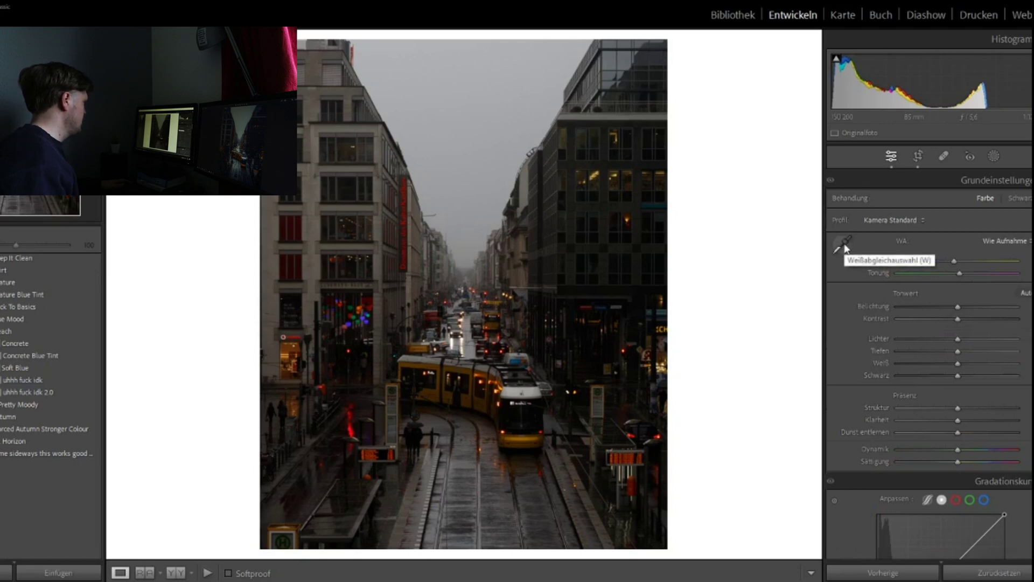
left_click(525, 400)
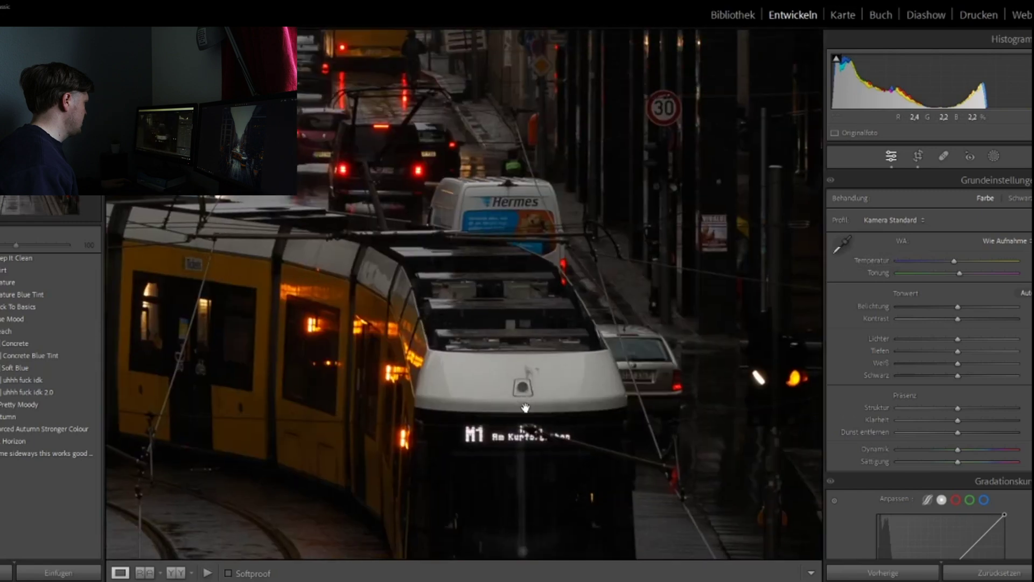
left_click_drag(467, 370, 492, 298)
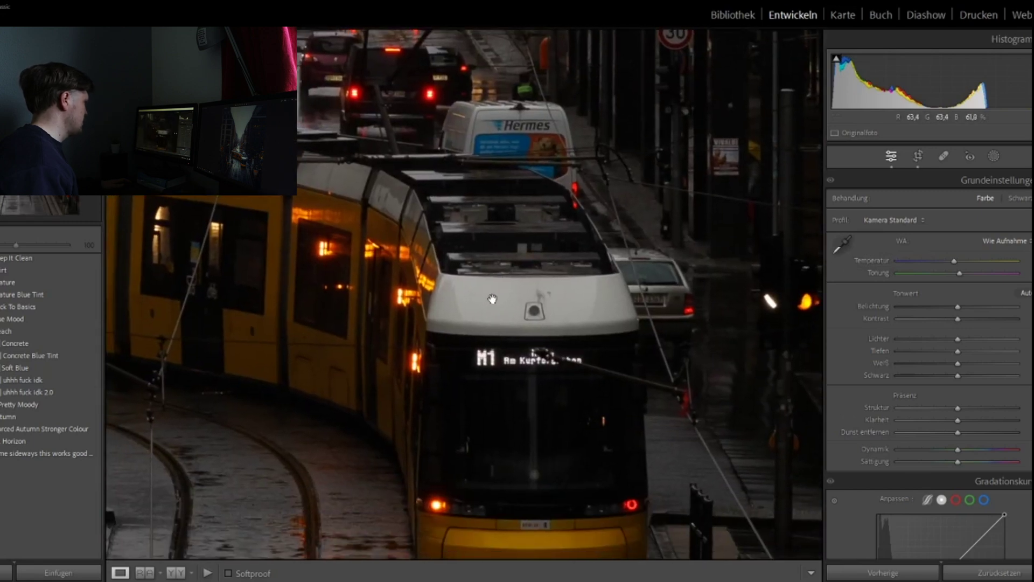
left_click(525, 317)
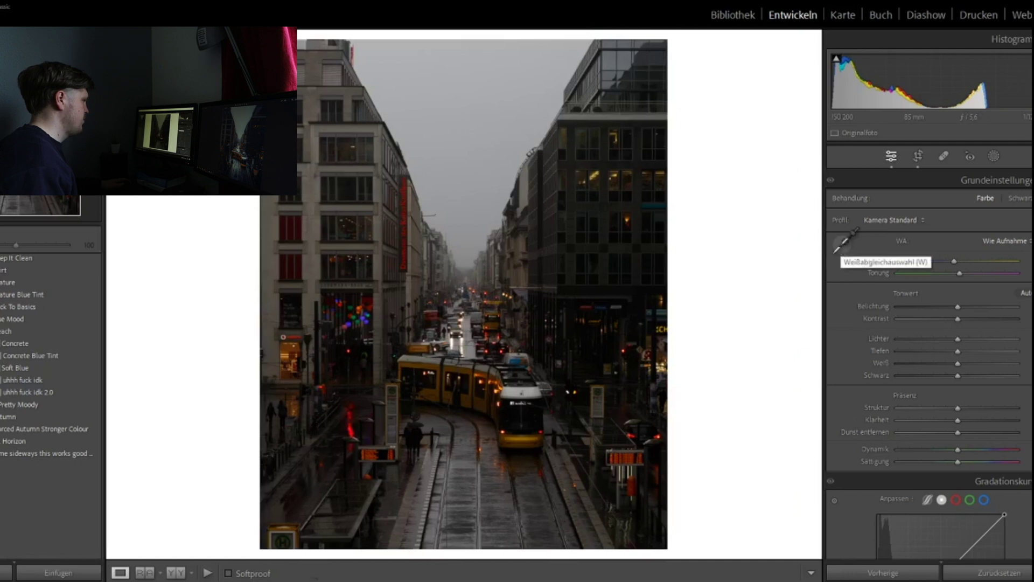
left_click(844, 241)
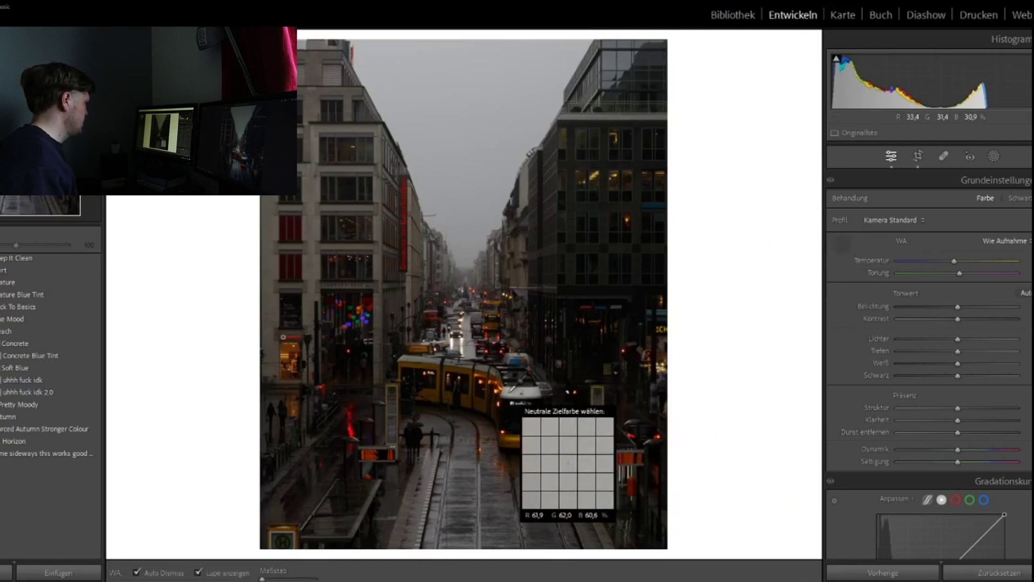
left_click(510, 396)
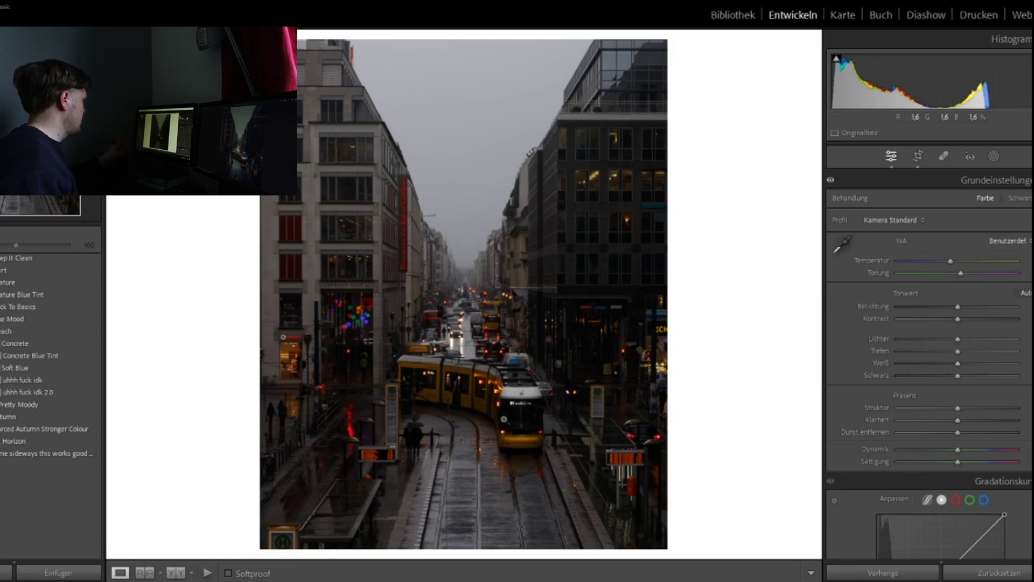
Adjust the basic tones: slightly raise exposure, raise contrast, shadows and whites, and lower highlights and blacks
left_click(418, 440)
left_click_drag(413, 456, 397, 349)
left_click(401, 347)
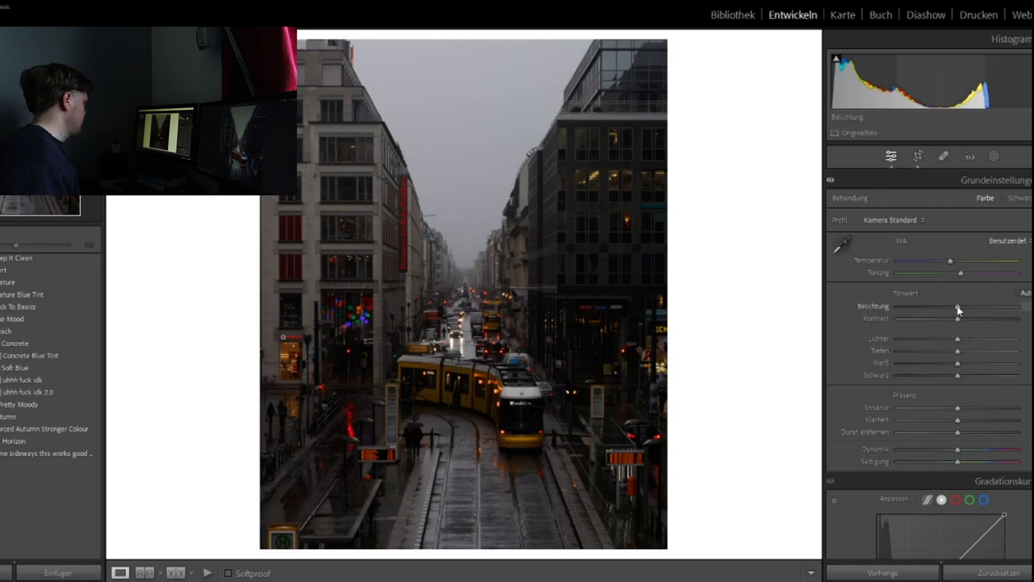
left_click_drag(958, 309, 971, 317)
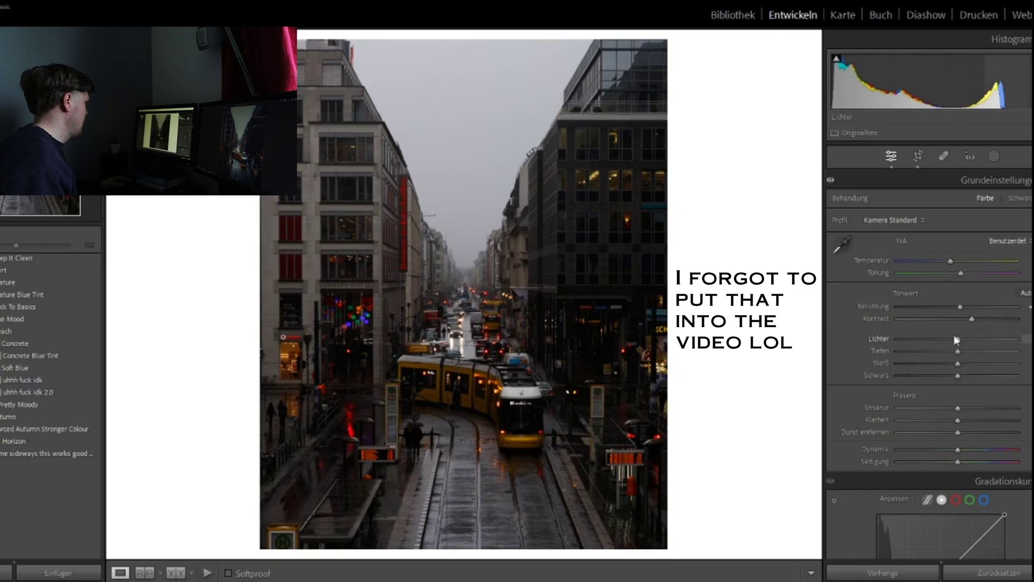
left_click_drag(949, 334, 957, 375)
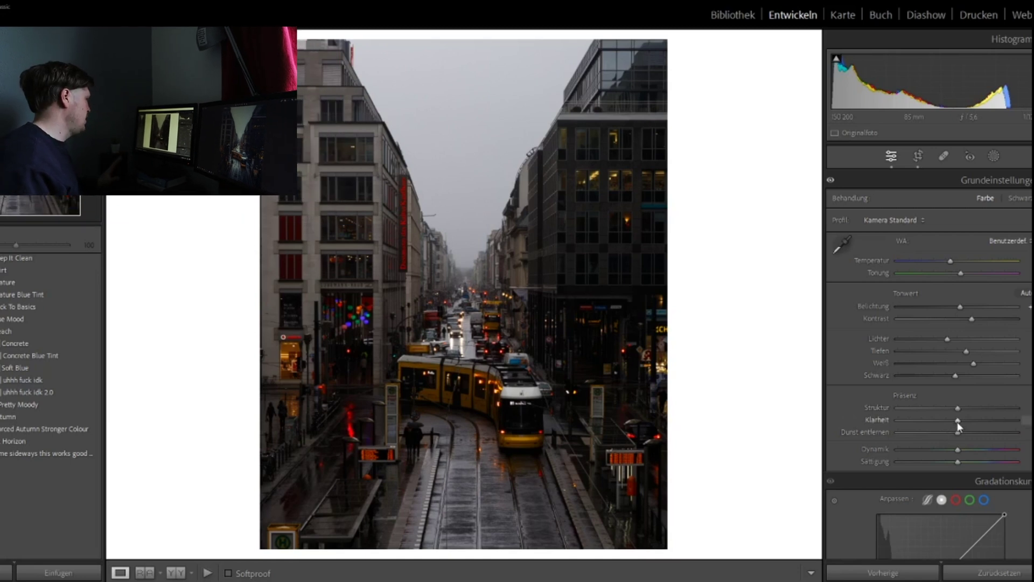
Lower the clarity to a moderately negative value and raise the texture slightly
left_click_drag(951, 421, 892, 425)
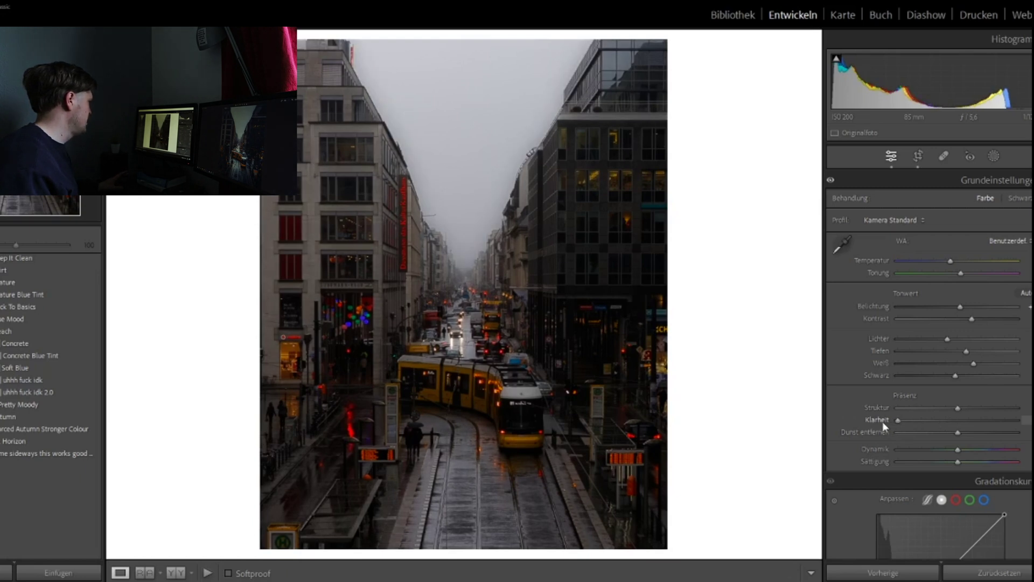
mouse_move(900, 419)
left_mouse_down()
mouse_move(949, 419)
mouse_move(890, 419)
mouse_move(946, 414)
mouse_move(910, 421)
left_mouse_up()
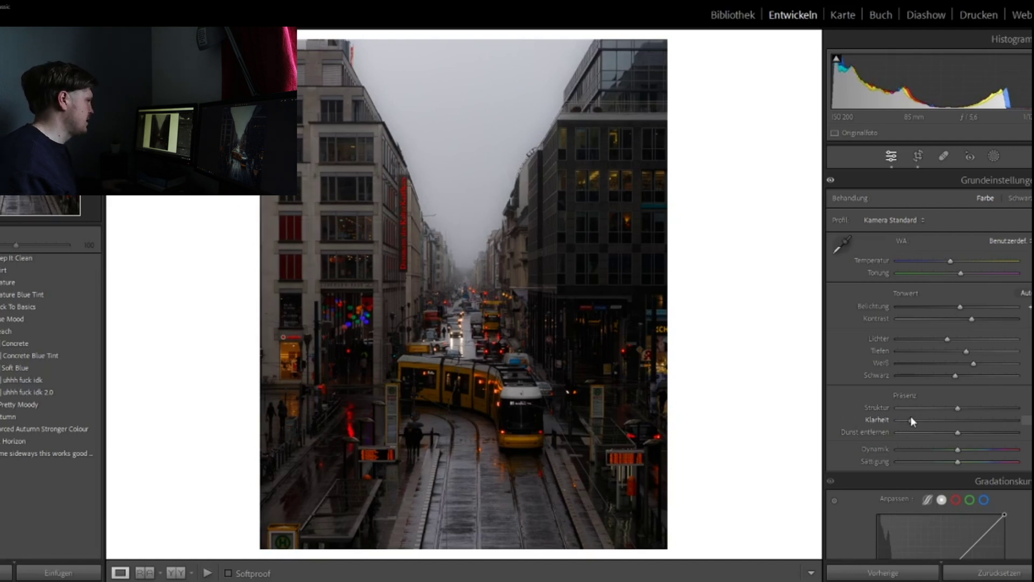
left_click_drag(923, 419, 926, 419)
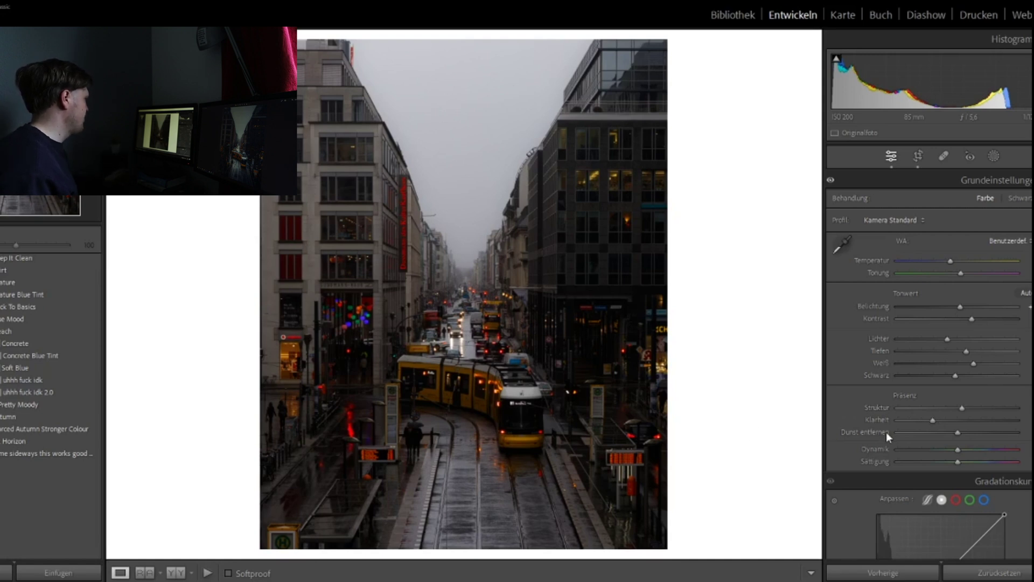
Set Dehaze slightly negative to strengthen the fog, raise the vibrance and lower the saturation slightly
left_click_drag(960, 432, 954, 431)
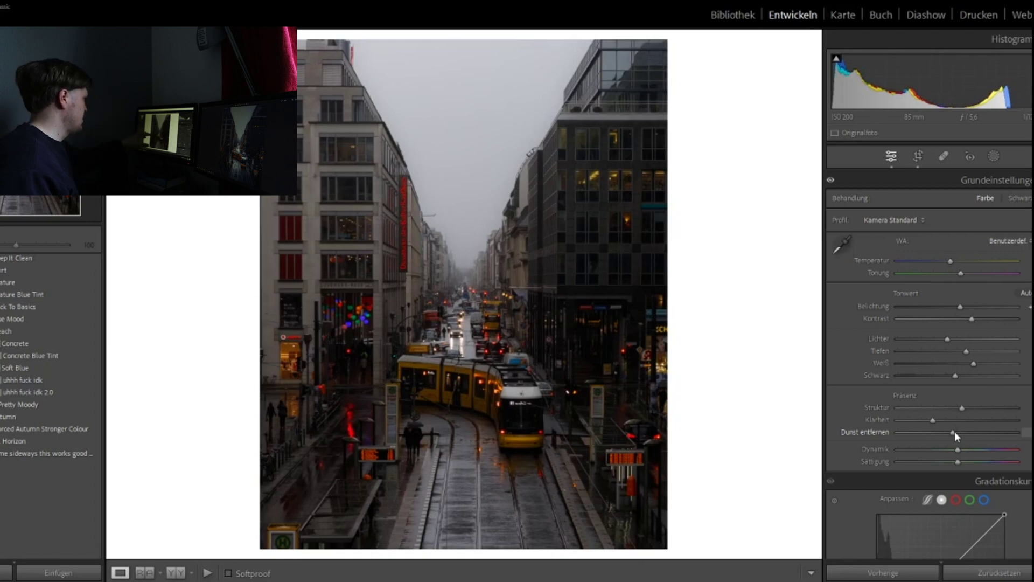
left_click(459, 273)
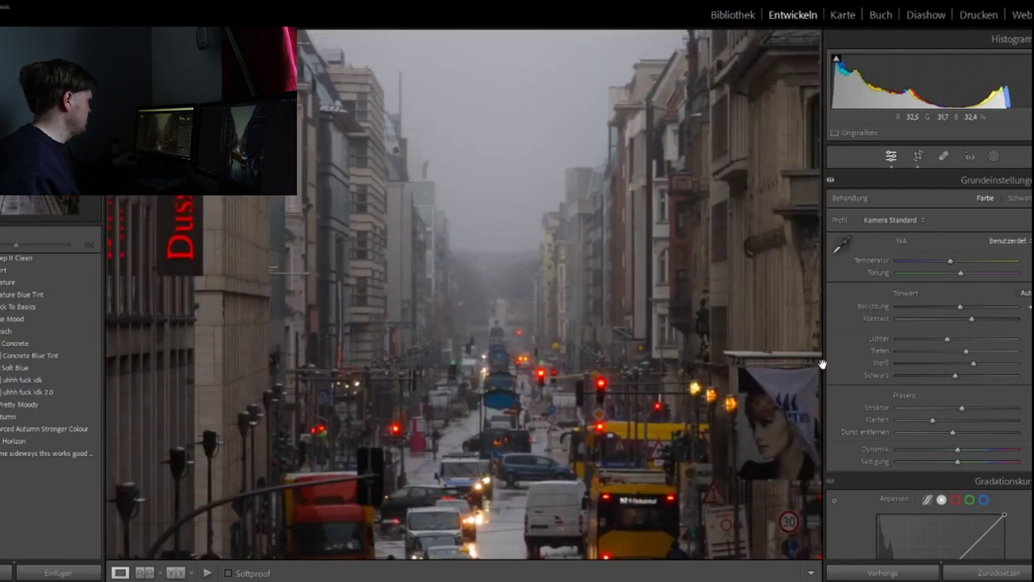
key("z")
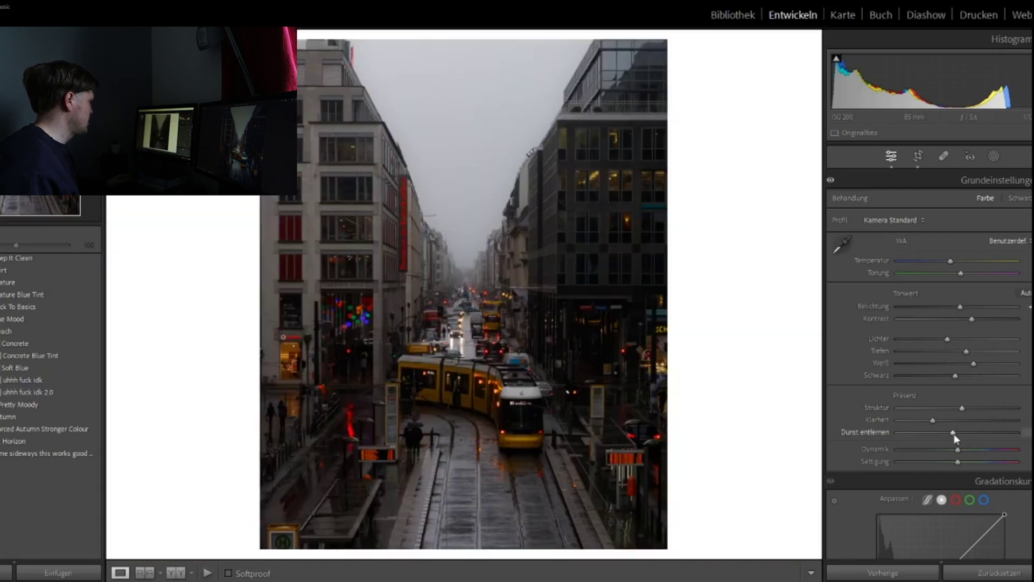
left_click_drag(954, 435, 952, 432)
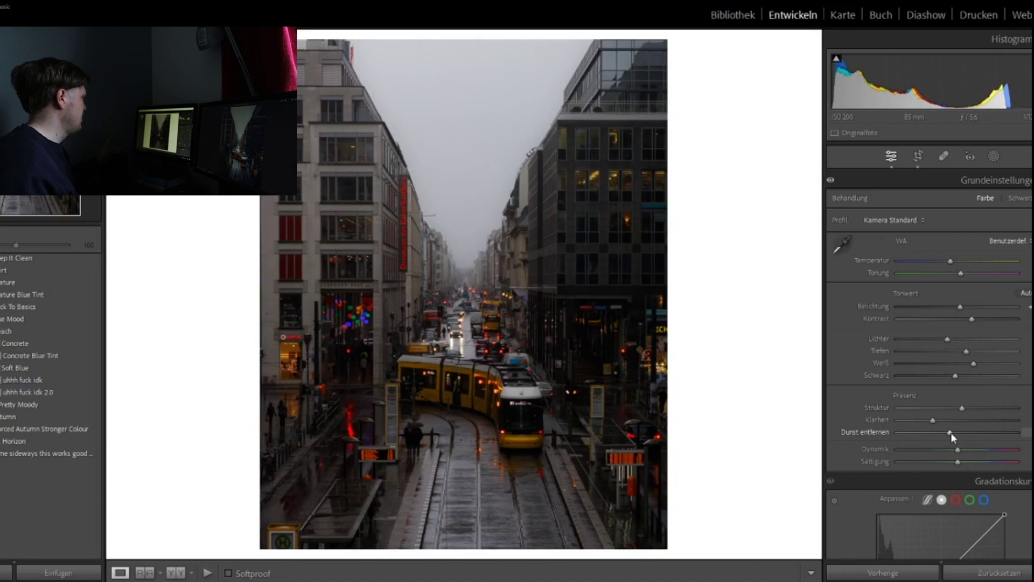
left_click_drag(958, 448, 976, 449)
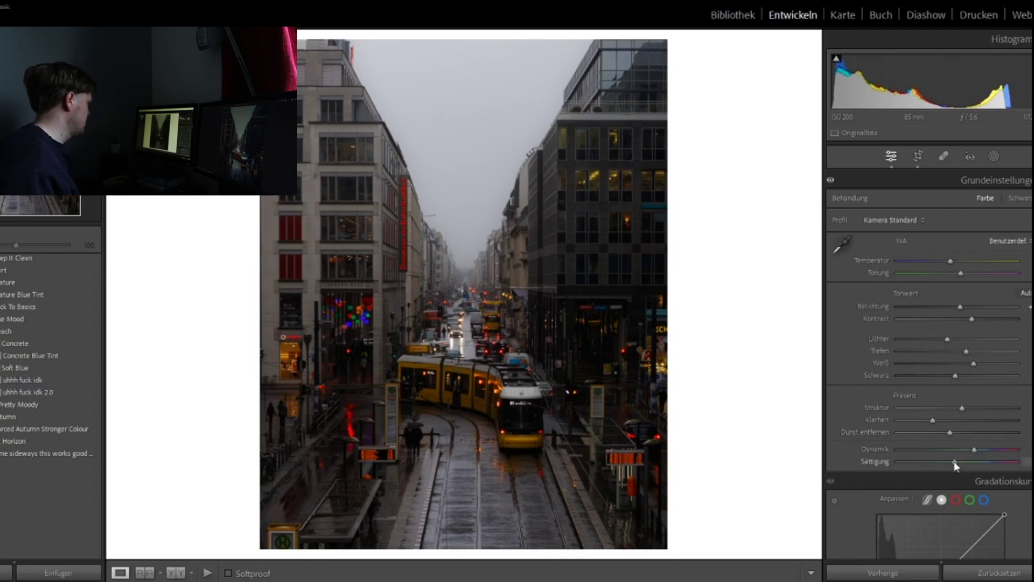
Shape the point tone curve into a gentle S, with shadows at input 67, output 59 and highlights at input 193, output 201
scroll(955, 465, "down", 5)
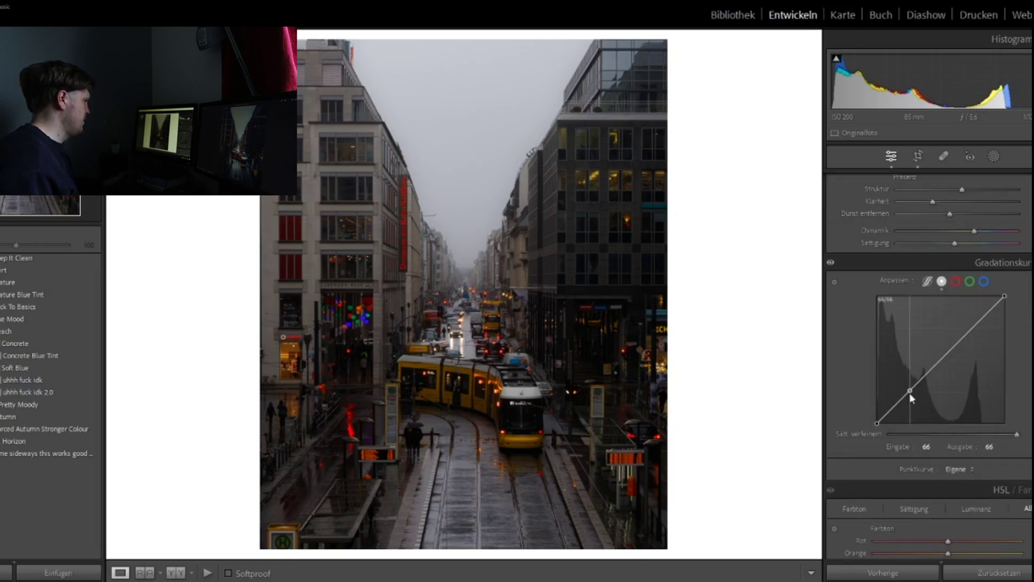
left_click_drag(910, 393, 910, 395)
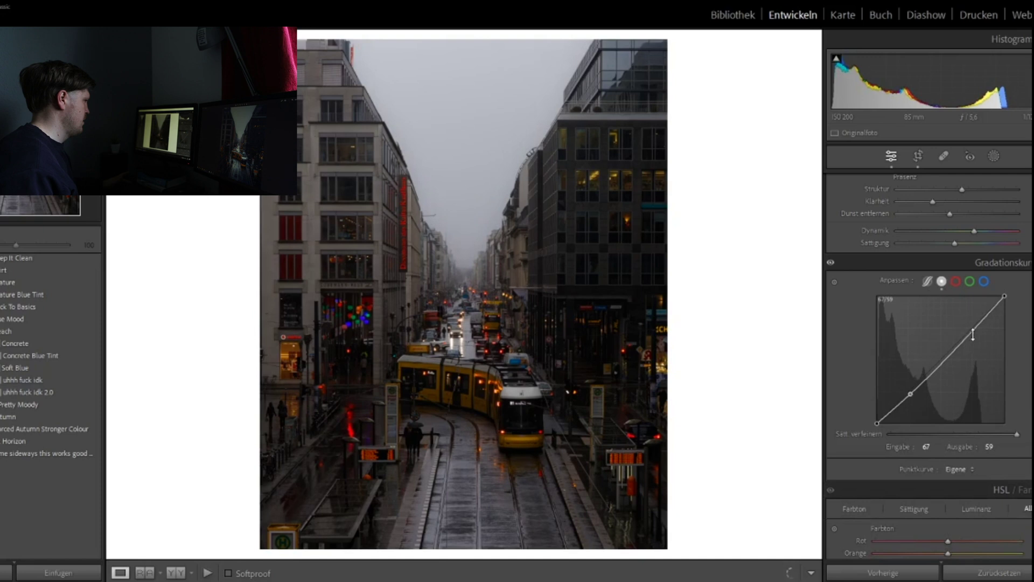
left_click_drag(973, 329, 975, 326)
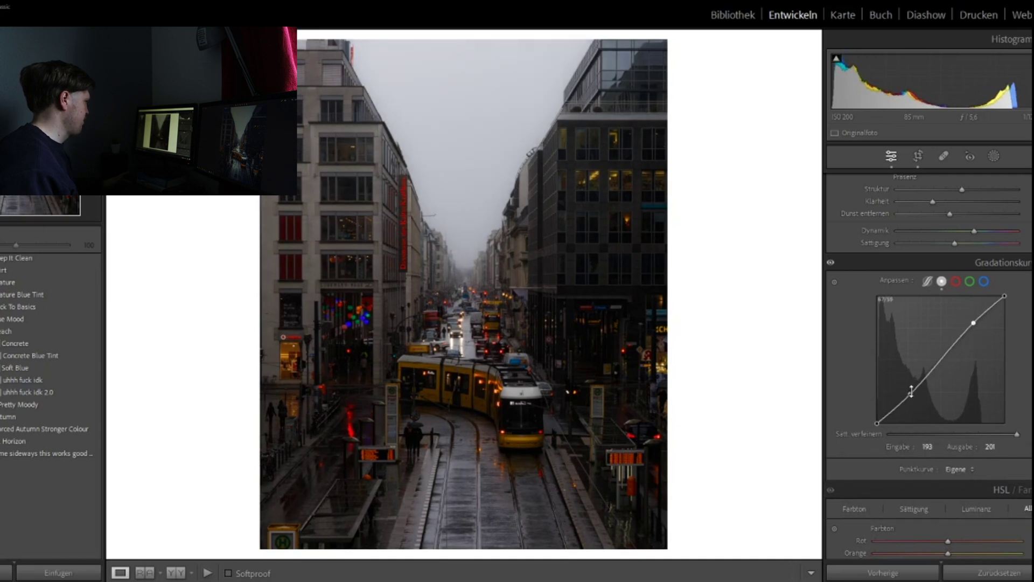
Try raising the point curve's black point to output 17, and add red-curve points at input 63, output 60 and input 192, output 198
left_click(890, 413)
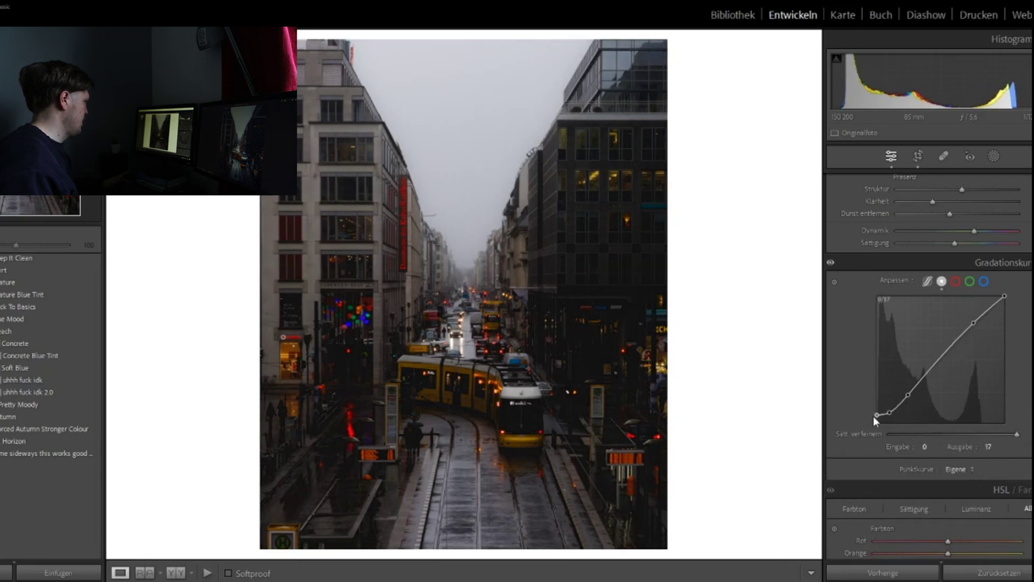
left_click(909, 393)
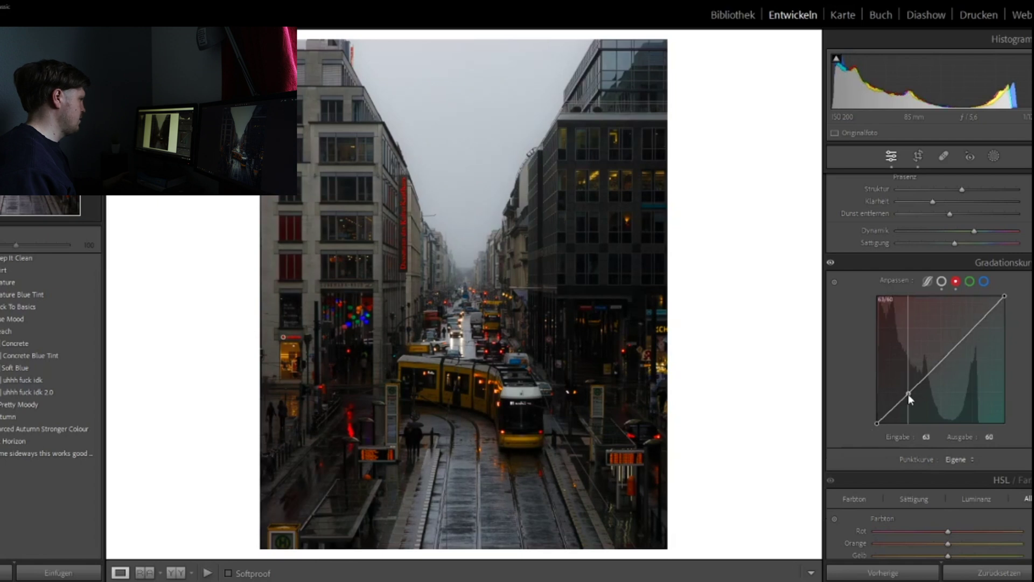
left_click_drag(974, 326, 974, 315)
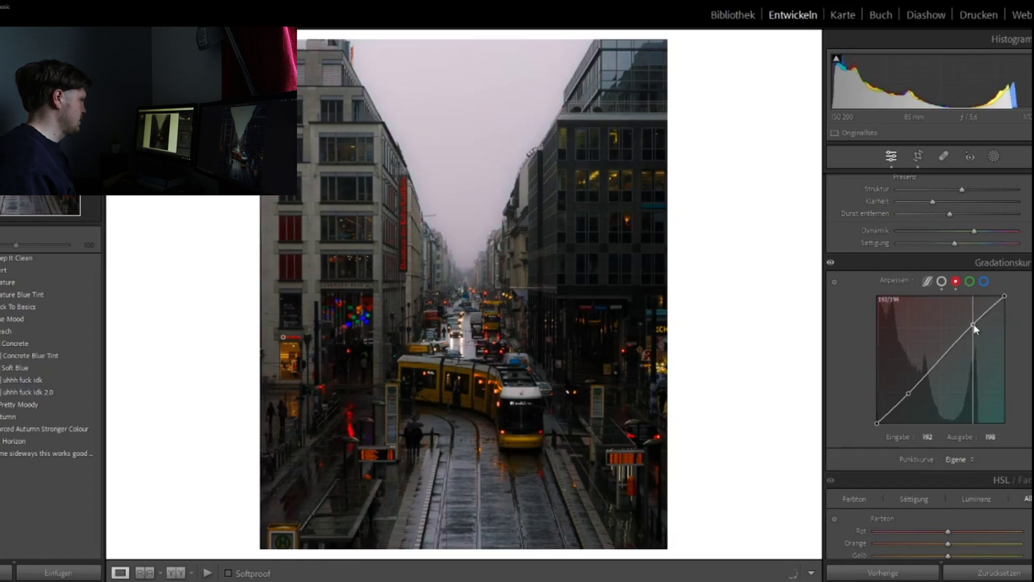
Add shadow and highlight points to the green and blue curves, with the blue highlights at input 193, output 195
left_click(969, 281)
left_click(910, 393)
left_click(970, 323)
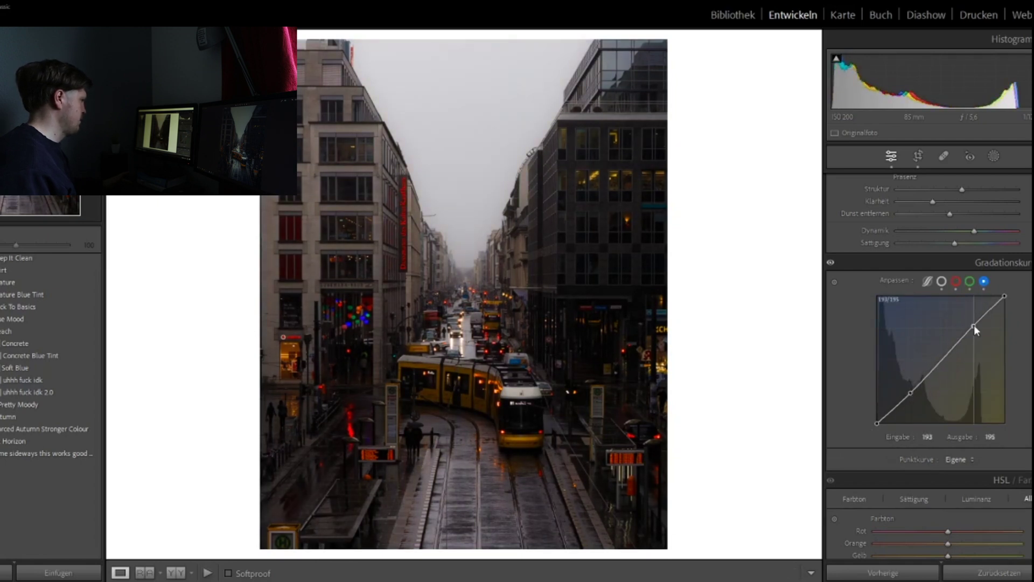
Raise the purple hue slightly, lower the magenta hue to nearly its minimum, and fully desaturate purple and magenta
scroll(972, 326, "down", 2)
scroll(930, 356, "down", 4)
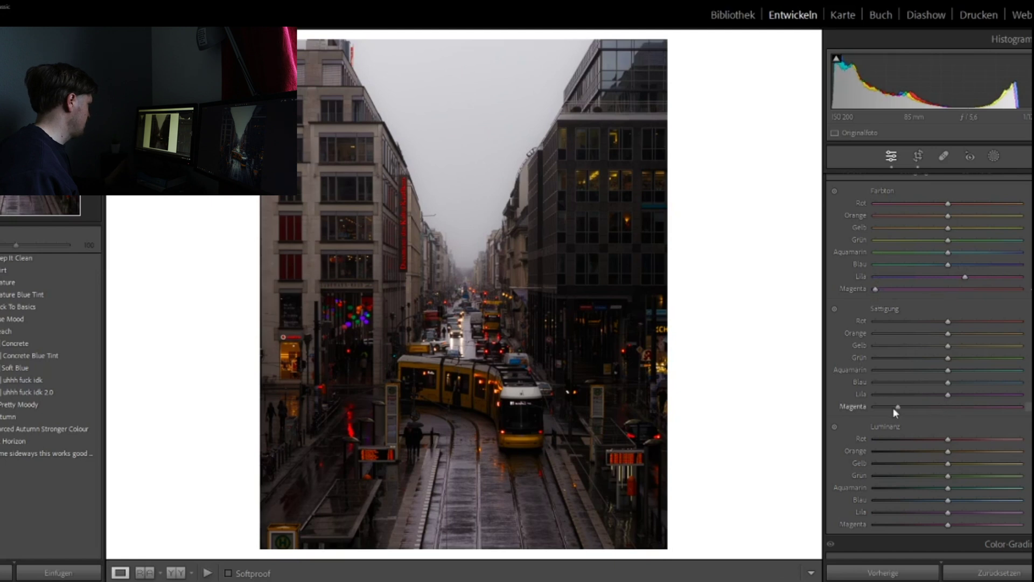
scroll(957, 393, "up", 5)
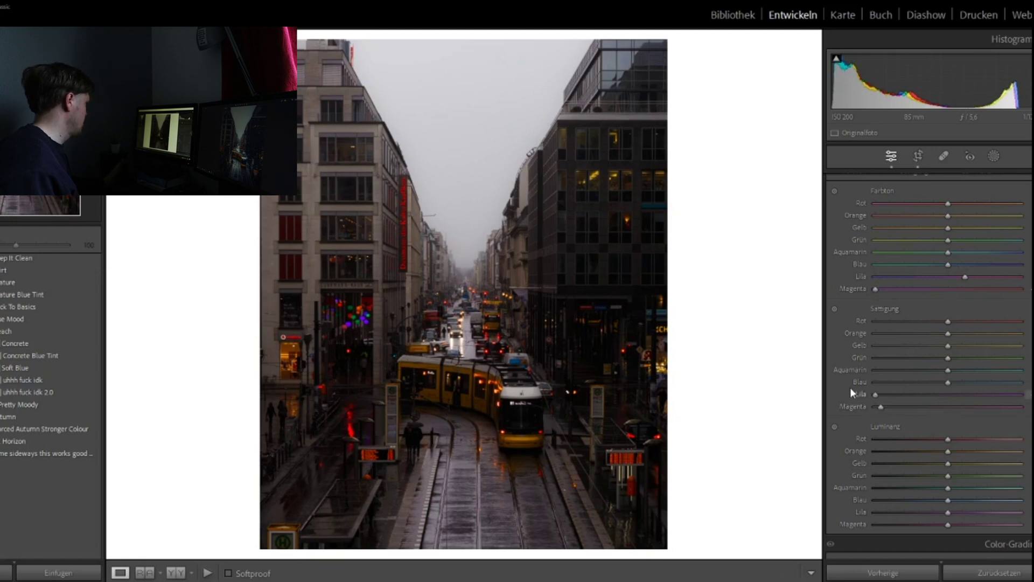
left_click_drag(957, 393, 797, 392)
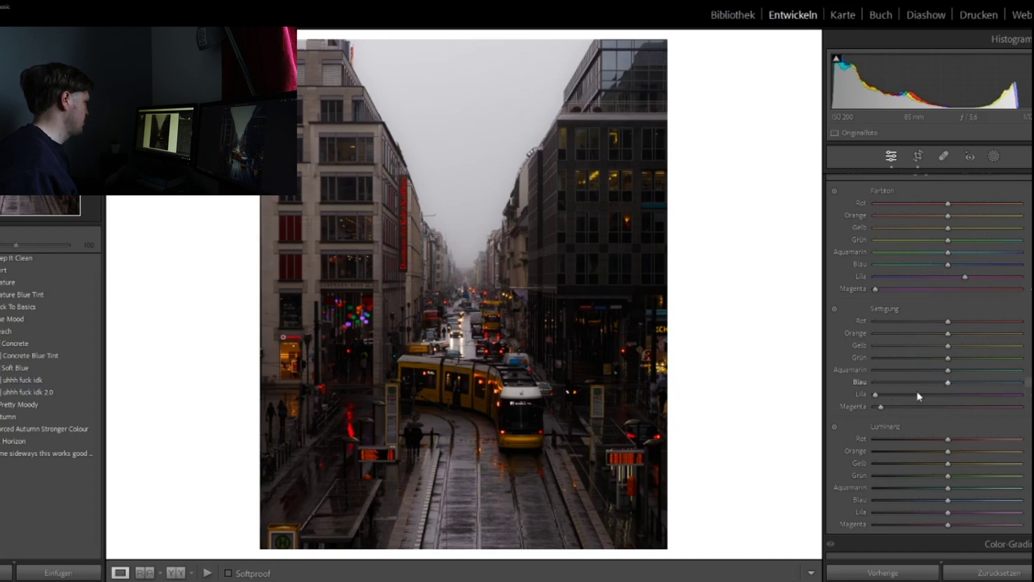
left_click_drag(881, 407, 873, 406)
Raise the blue saturation slightly, inspect the coloured lights up close, and lower the aqua saturation strongly and the green slightly
mouse_move(942, 384)
left_mouse_down()
mouse_move(907, 385)
mouse_move(952, 382)
left_mouse_up()
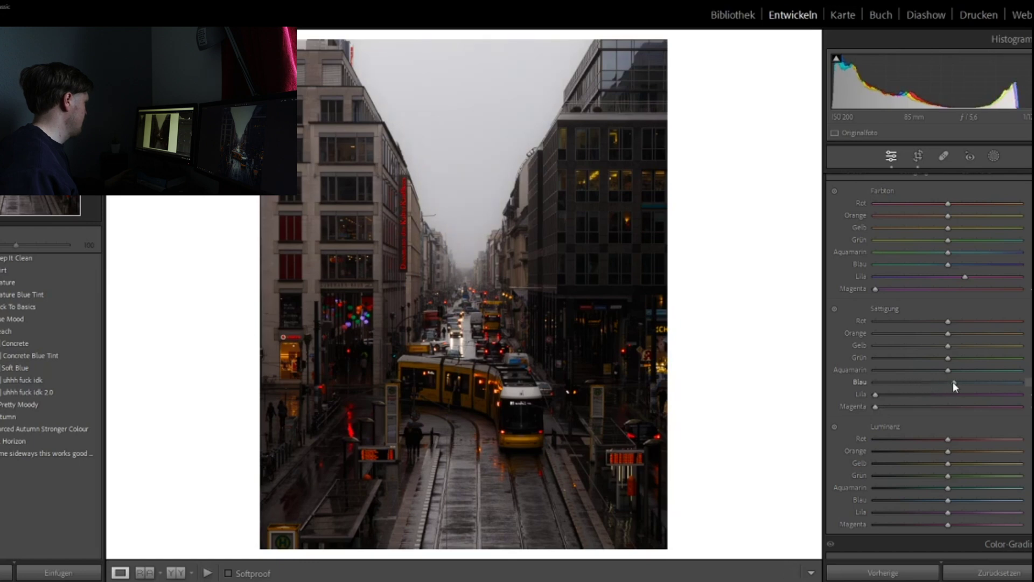
left_click(369, 329)
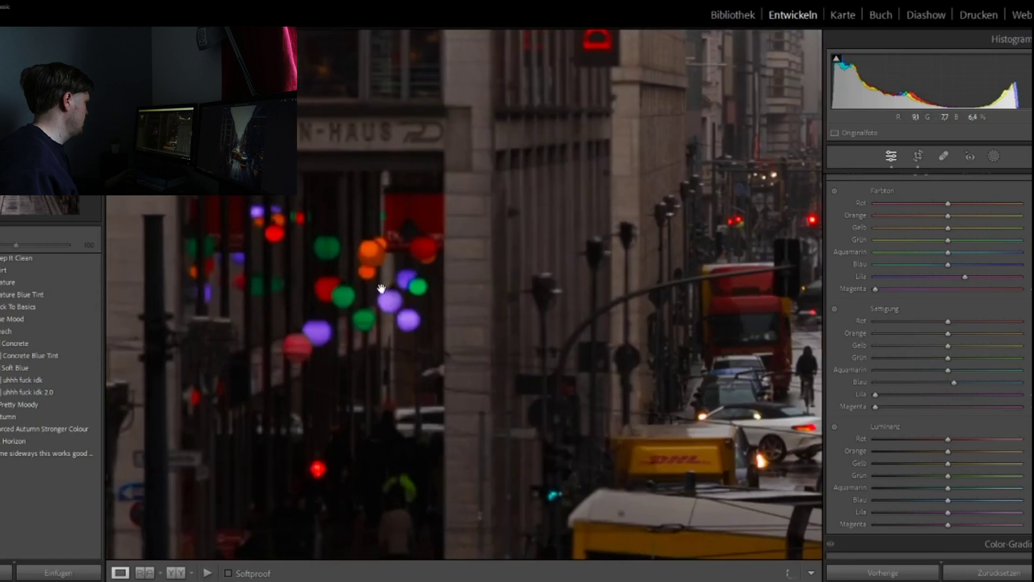
left_click(369, 328)
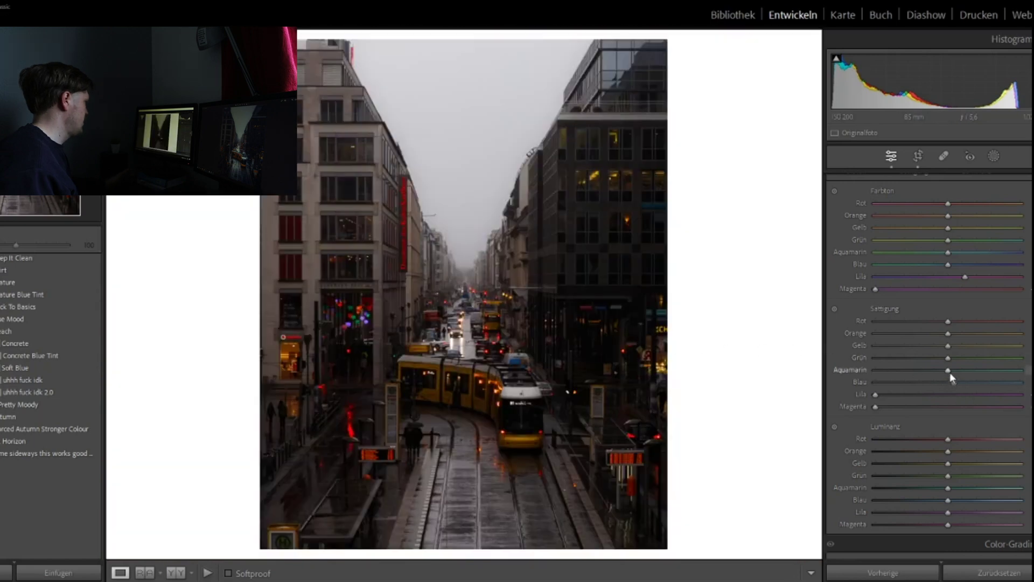
mouse_move(948, 370)
left_mouse_down()
mouse_move(891, 370)
mouse_move(944, 359)
left_mouse_up()
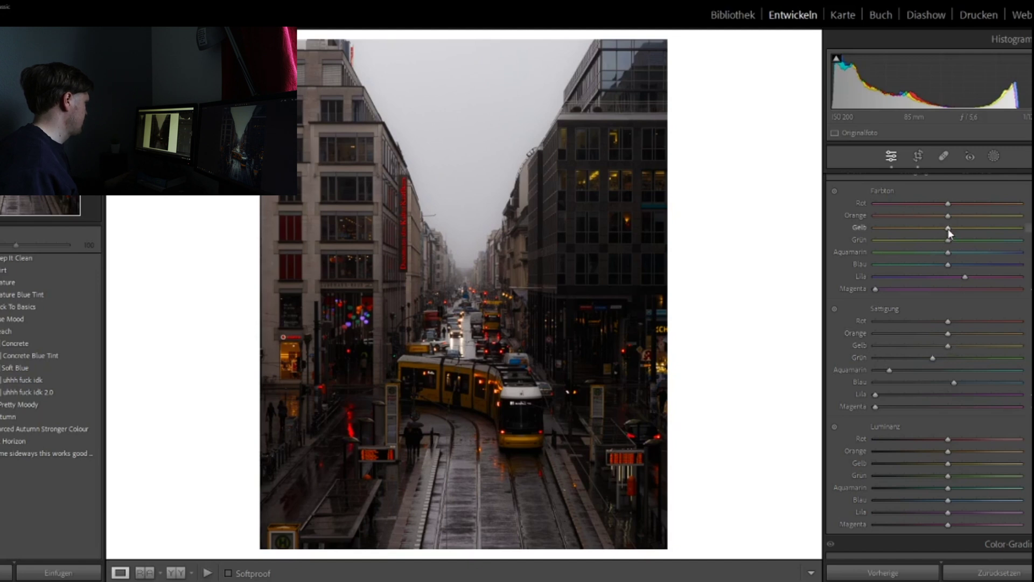
Shift the yellow hue moderately towards orange, try and undo an orange hue of +25, and raise the red hue slightly
left_click_drag(920, 228, 924, 227)
left_click_drag(988, 219, 947, 227)
left_click_drag(936, 217, 967, 215)
key("ctrl+z")
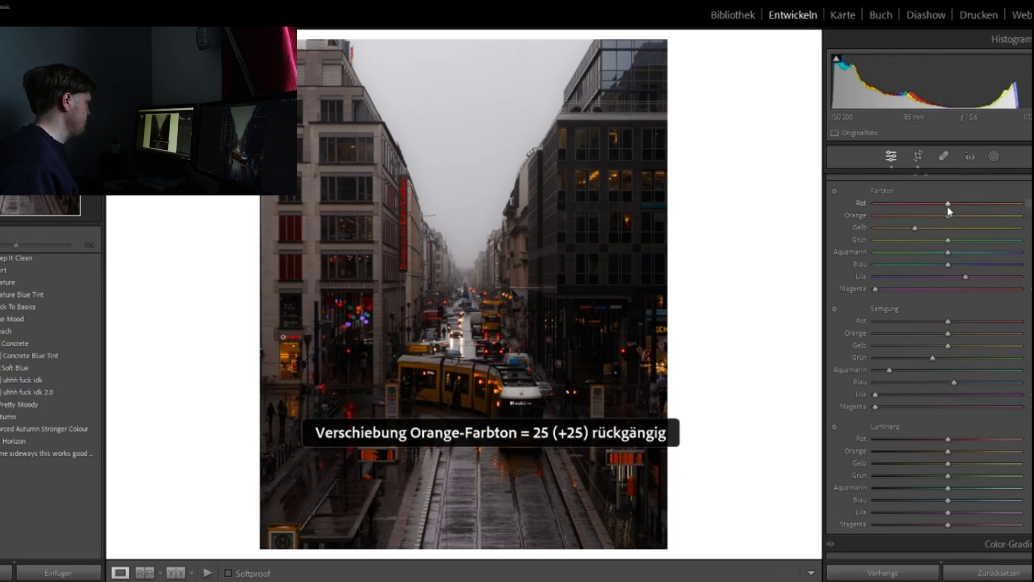
left_click_drag(948, 204, 958, 203)
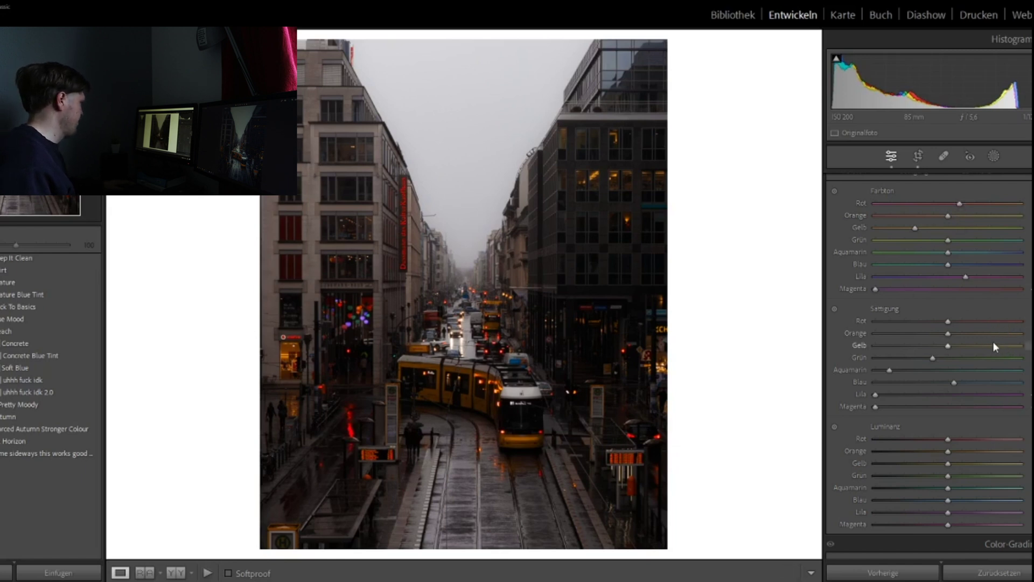
Lower the orange luminance slightly and the red luminance strongly to darken the warm tones
scroll(986, 347, "down", 2)
scroll(965, 351, "up", 2)
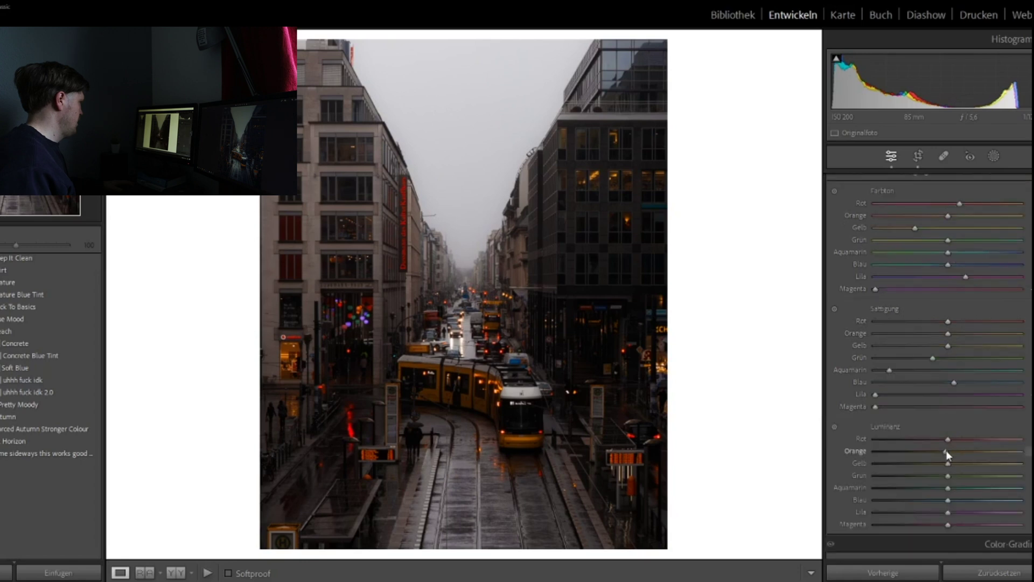
left_click_drag(945, 452, 934, 456)
left_click_drag(973, 450, 933, 452)
left_click_drag(947, 439, 899, 439)
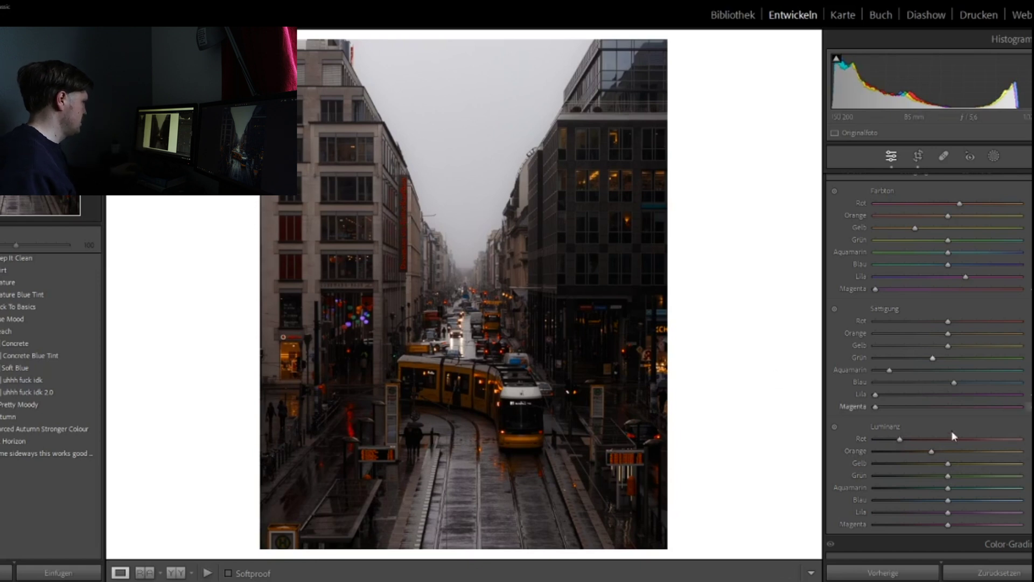
left_click_drag(897, 439, 888, 439)
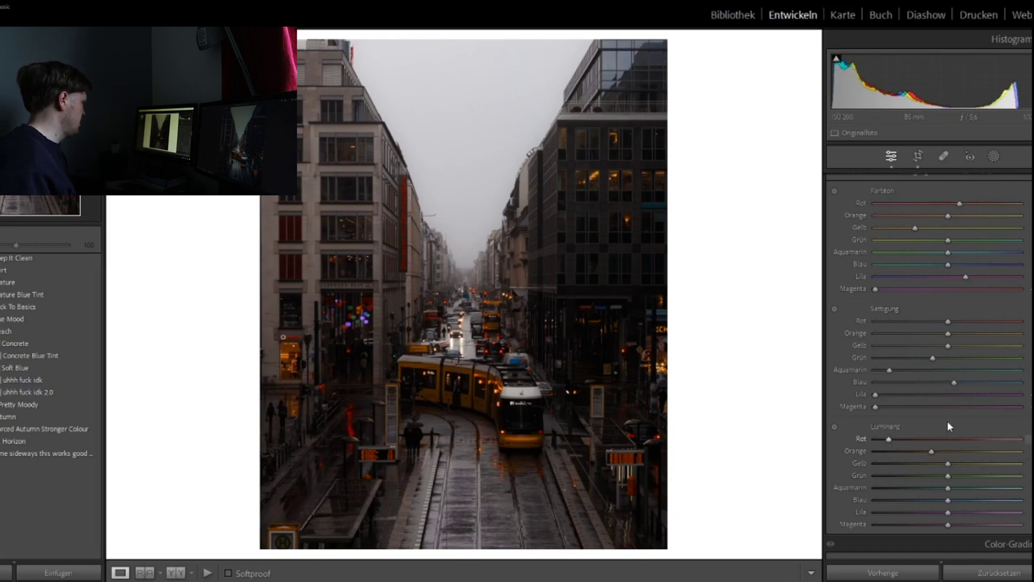
Lower the green and purple luminance moderately, and raise the aqua and blue luminance
mouse_move(947, 464)
left_mouse_down()
mouse_move(903, 464)
mouse_move(980, 460)
mouse_move(964, 460)
left_mouse_up()
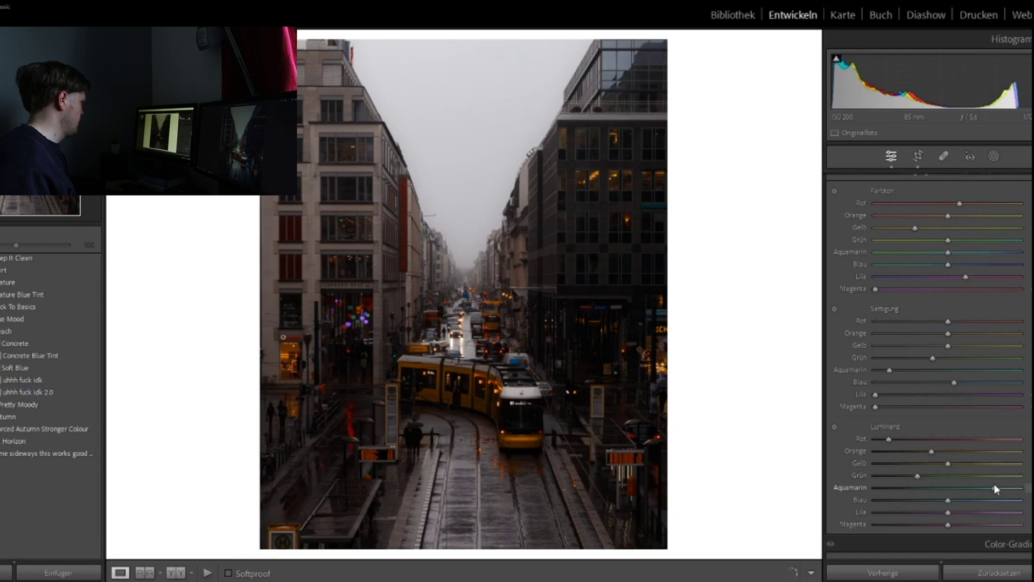
left_click_drag(945, 486, 956, 484)
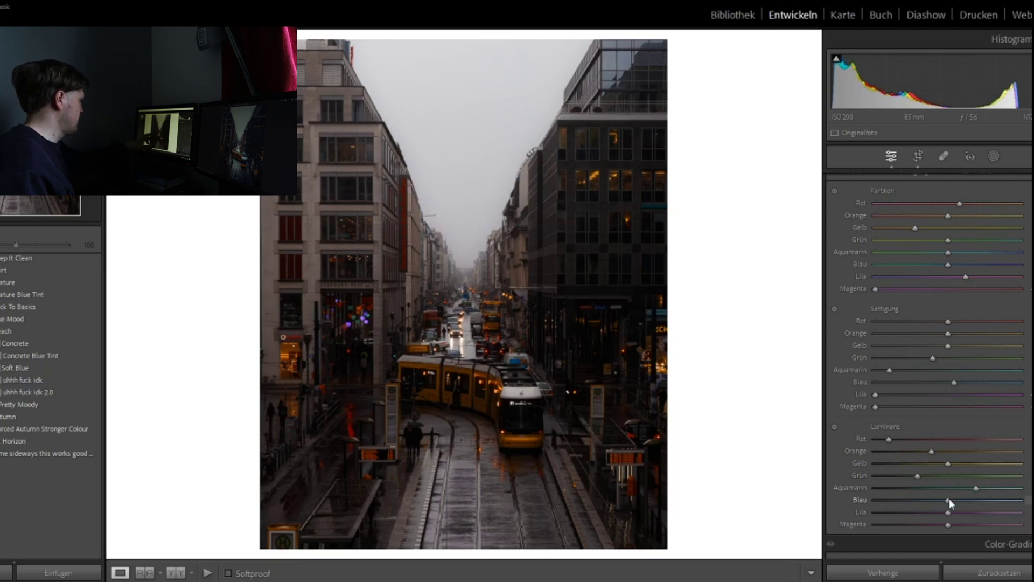
left_click_drag(950, 499, 985, 500)
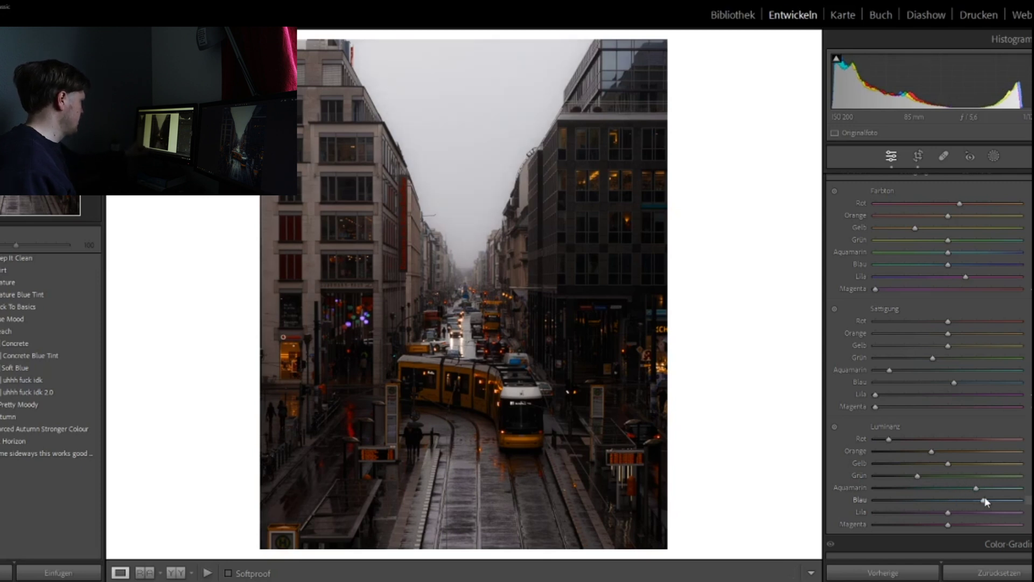
left_click_drag(962, 512, 923, 512)
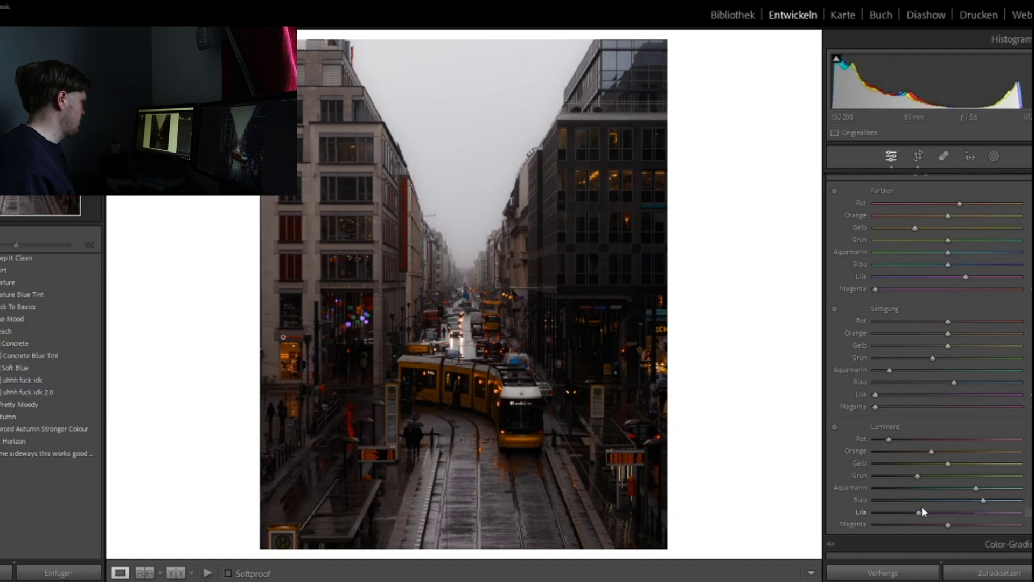
Tint the shadows blue in Color Grading with hue 215 and saturation 27
scroll(962, 397, "down", 6)
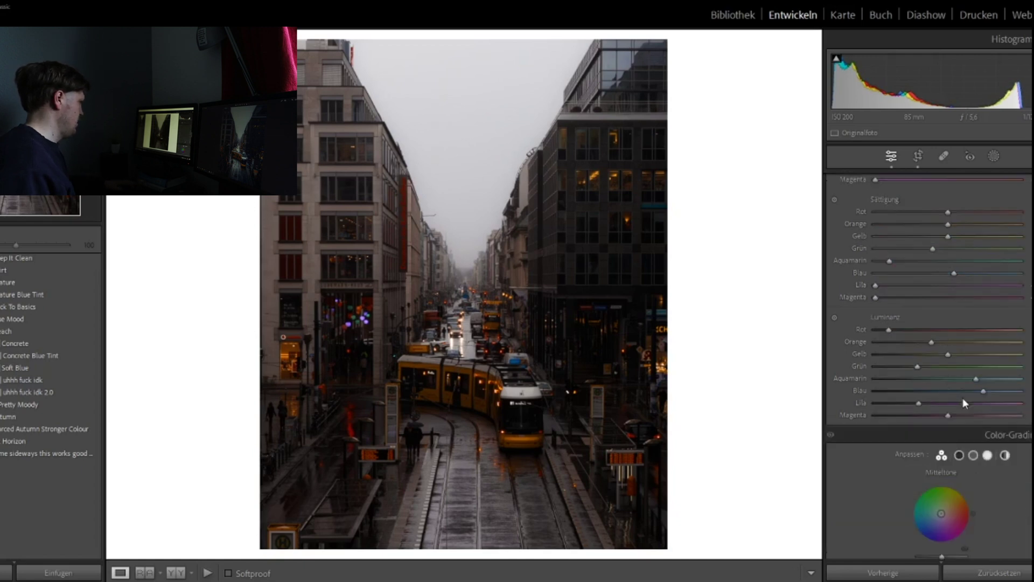
scroll(989, 367, "up", 8)
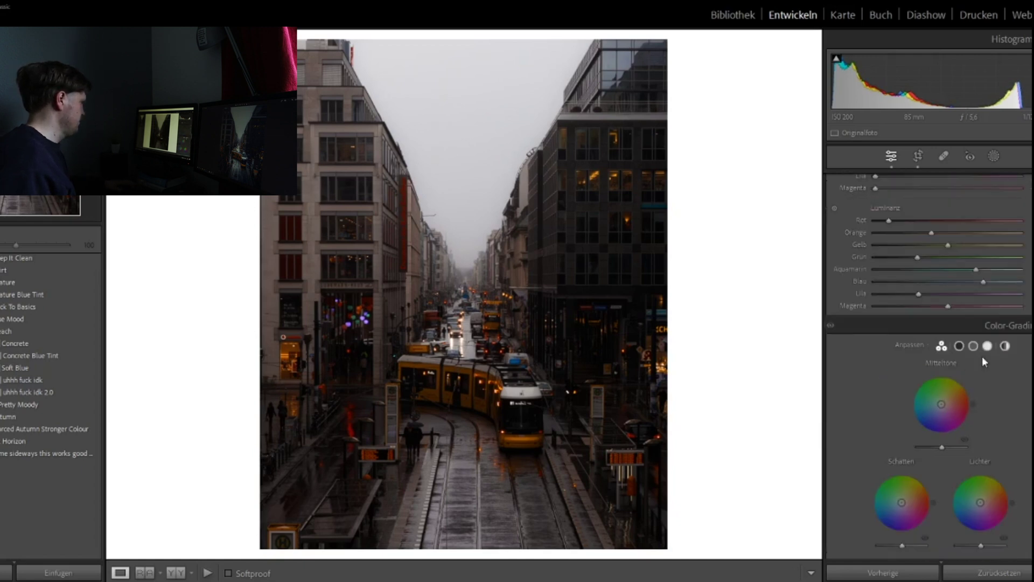
scroll(991, 365, "down", 2)
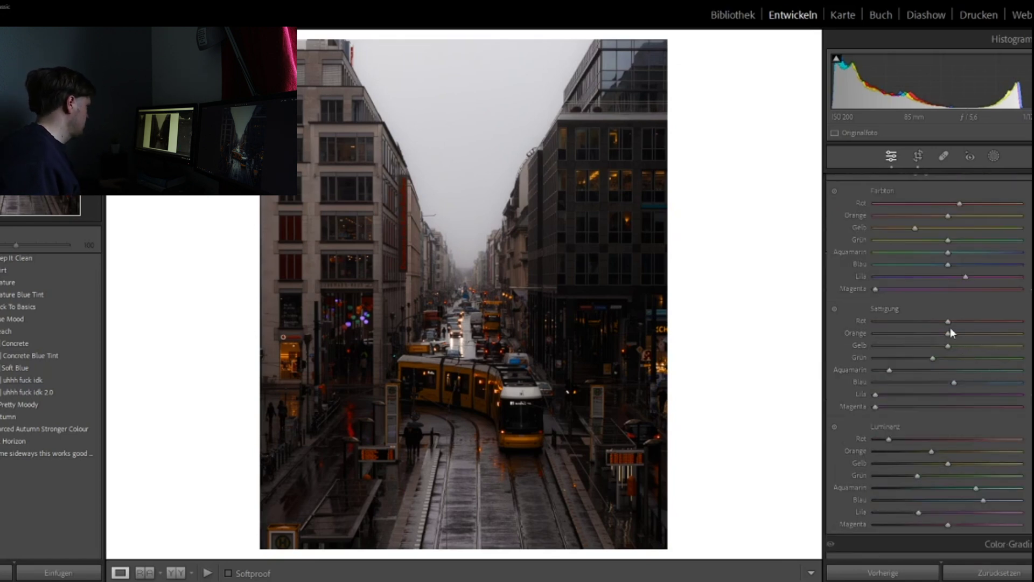
scroll(973, 347, "down", 5)
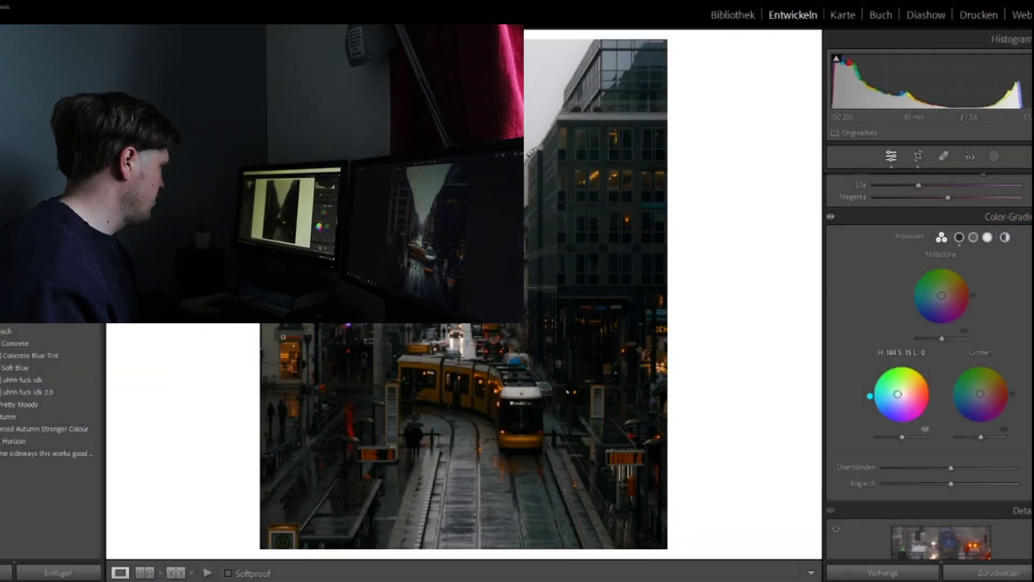
left_click_drag(898, 394, 894, 401)
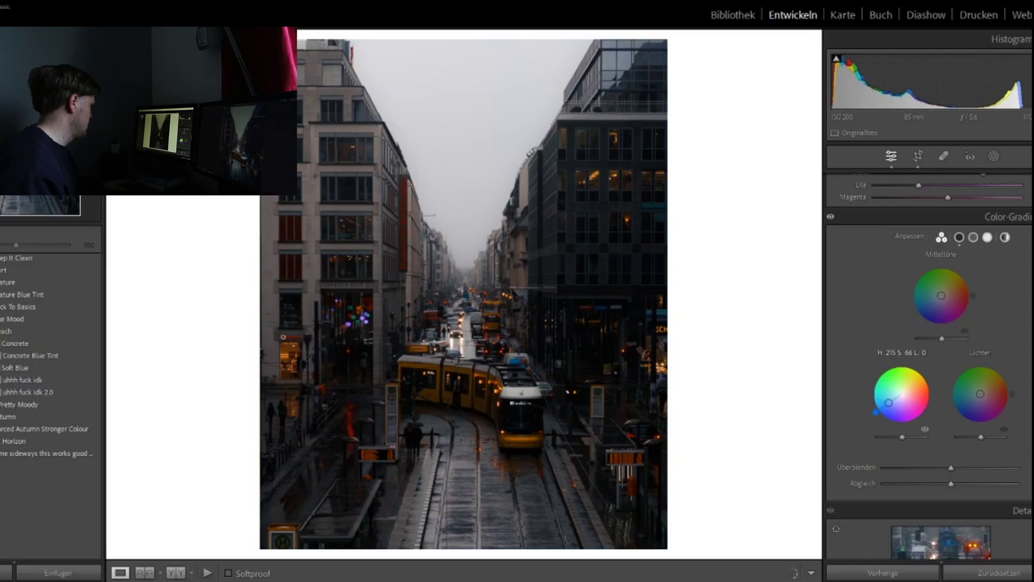
left_click_drag(889, 402, 892, 400)
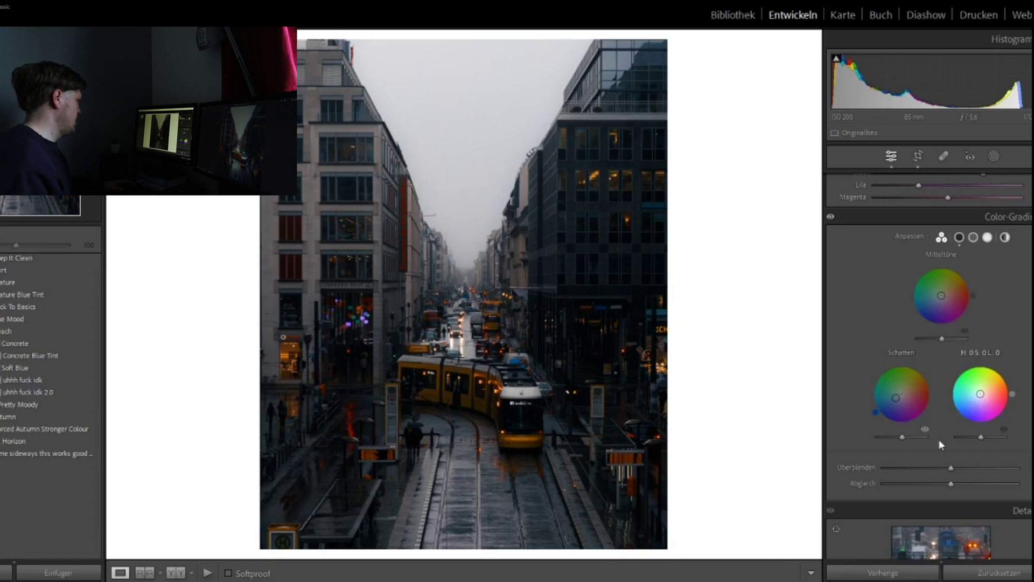
Tint the highlights a subtle blue around hue 212 and lower their luminance
left_click_drag(980, 396, 974, 398)
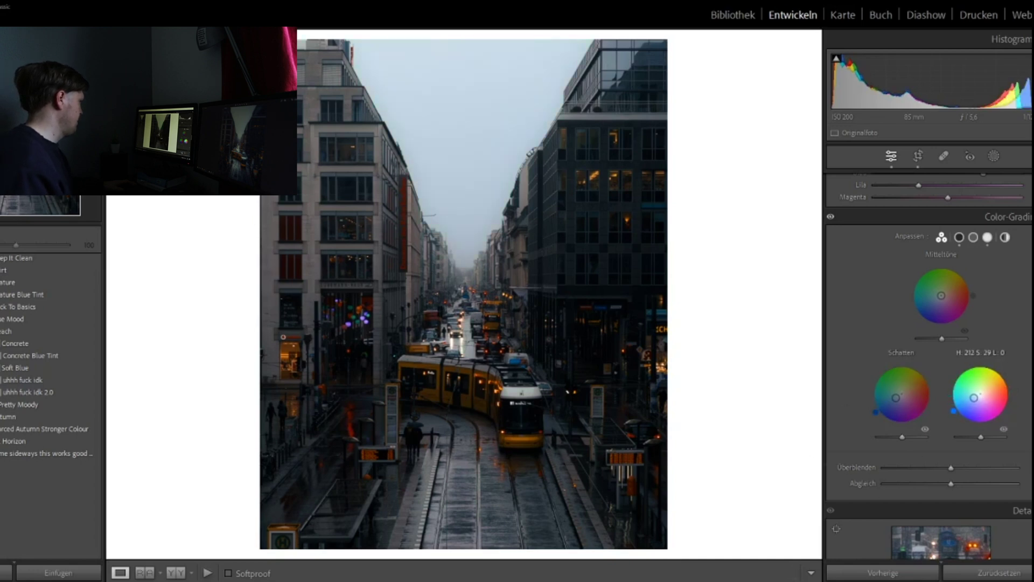
left_click_drag(974, 397, 977, 396)
mouse_move(981, 437)
left_mouse_down()
mouse_move(999, 432)
mouse_move(968, 435)
left_mouse_up()
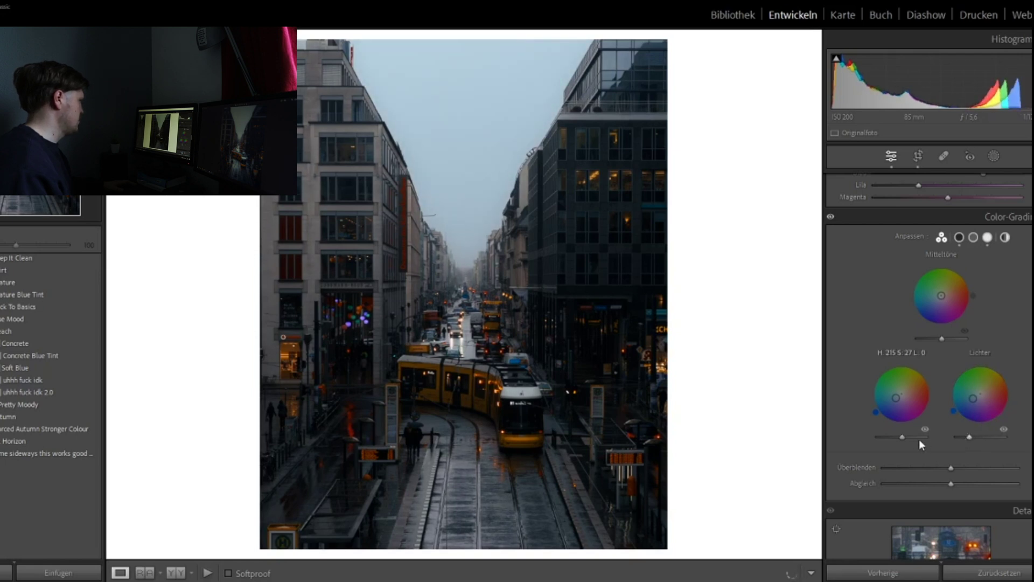
Raise the shadow luminance to +18 and set the midtones to hue 208, saturation 17 and luminance +26
mouse_move(904, 438)
left_mouse_down()
mouse_move(891, 439)
mouse_move(907, 438)
left_mouse_up()
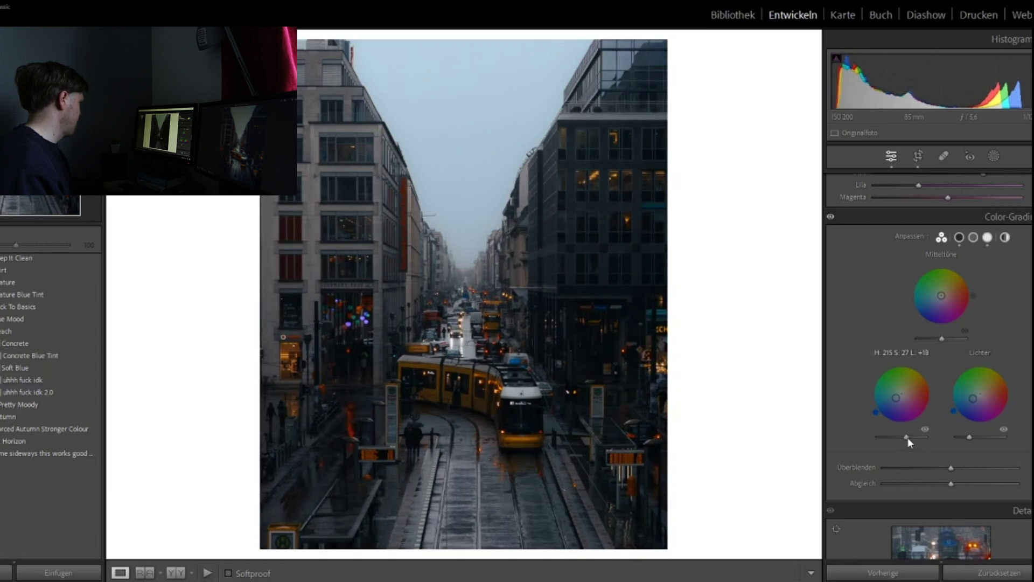
left_click_drag(941, 295, 937, 298)
left_click_drag(942, 338, 948, 337)
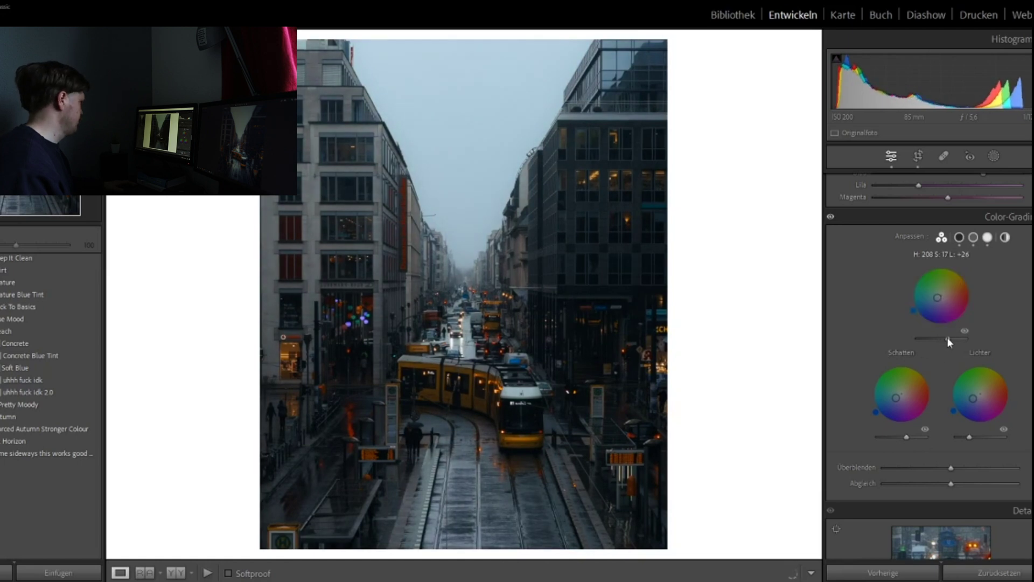
Calibrate the primaries: lower blue hue and raise its saturation, raise green hue slightly and its saturation, and lower red saturation
scroll(1022, 370, "down", 10)
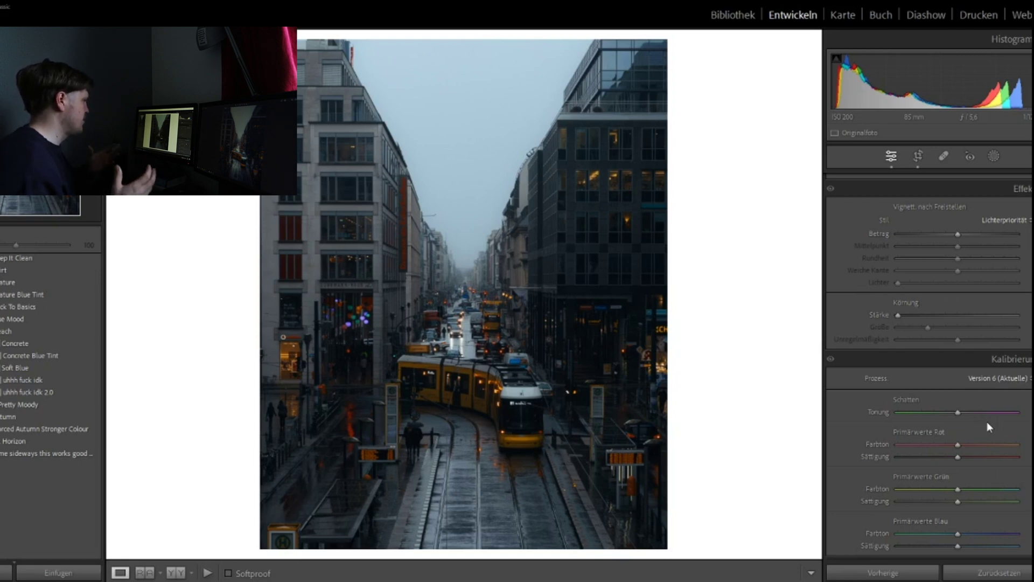
left_click_drag(957, 545, 997, 541)
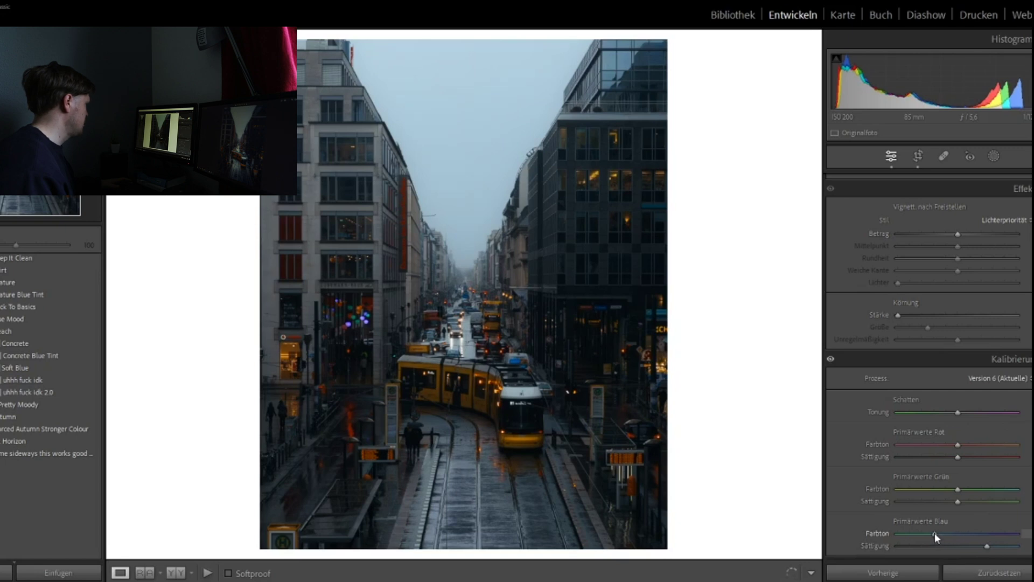
left_click_drag(928, 533, 946, 531)
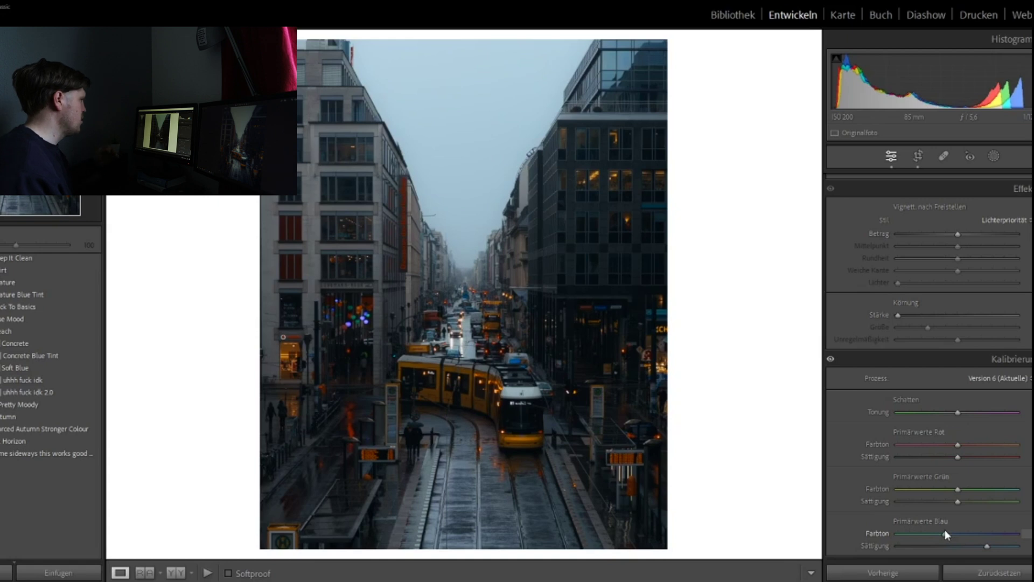
left_click_drag(956, 533, 951, 502)
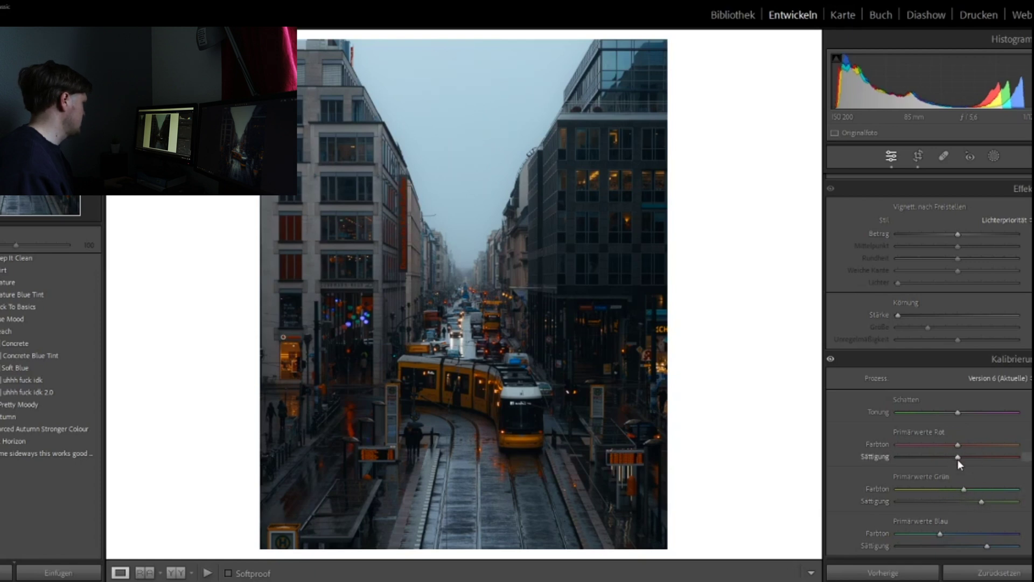
left_click_drag(964, 445, 933, 457)
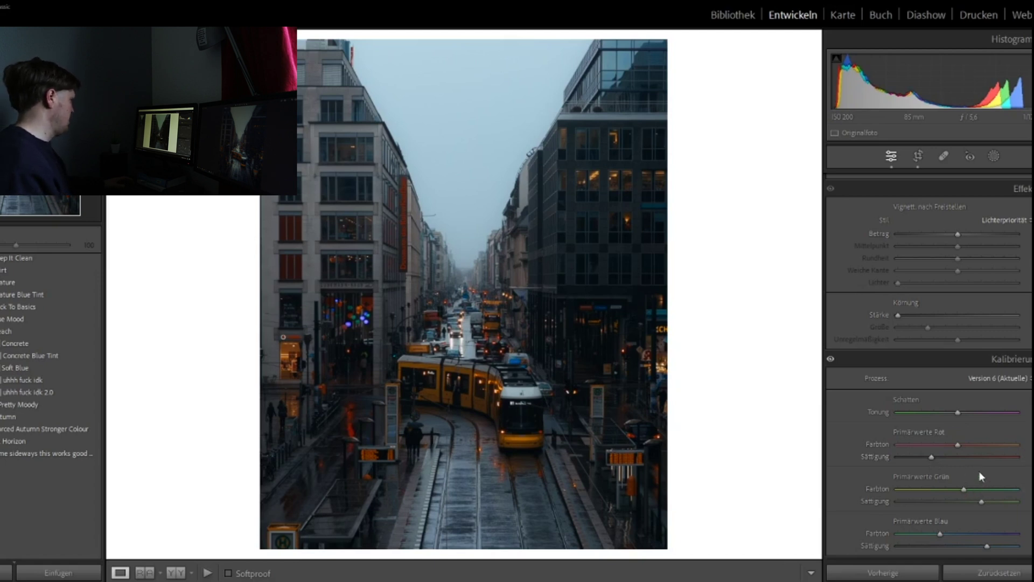
Add a radial gradient mask as a wide ellipse over the tram and enlarge it outward in width and height
scroll(979, 471, "up", 6)
scroll(975, 469, "up", 10)
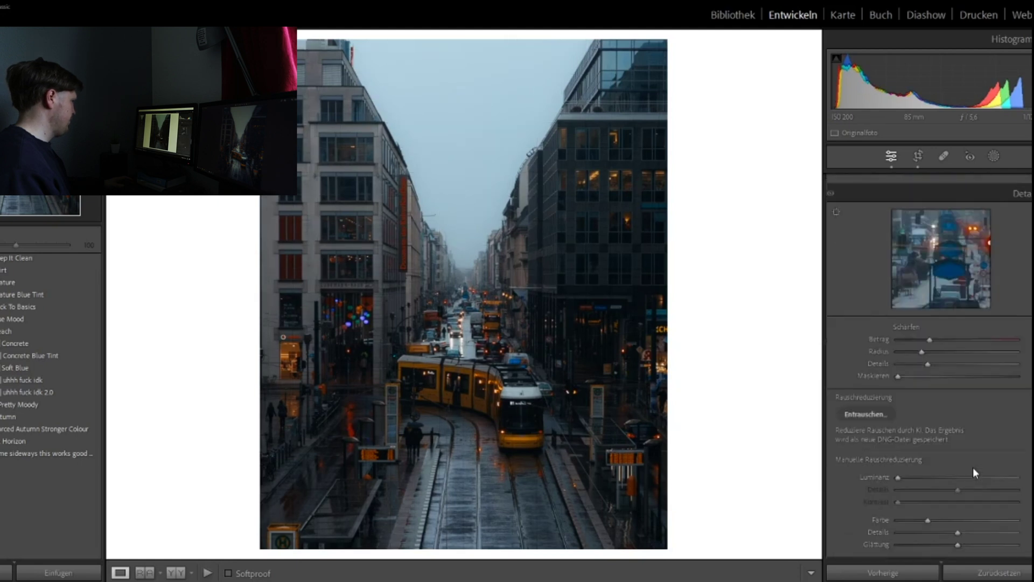
scroll(974, 464, "up", 5)
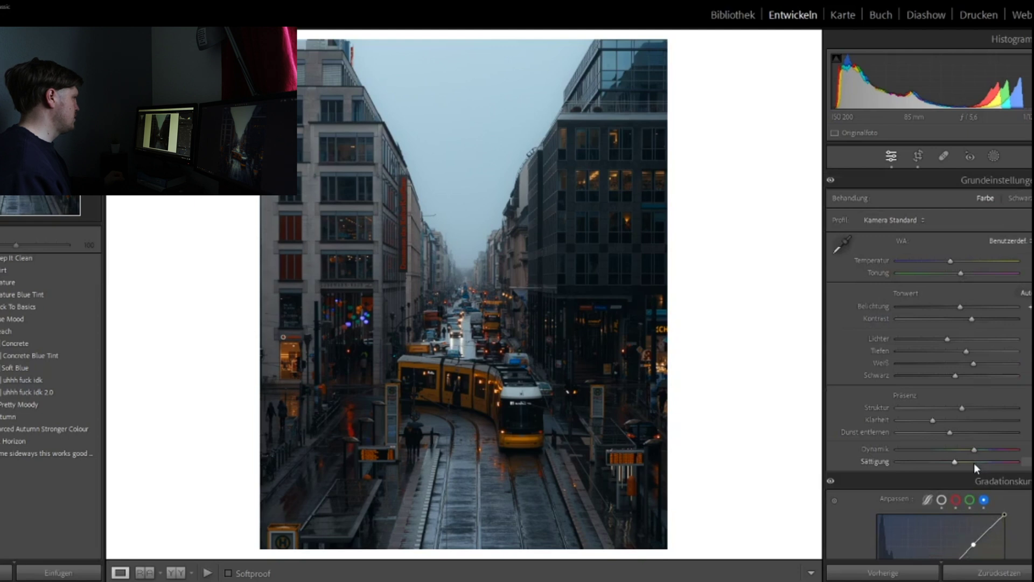
left_click(993, 157)
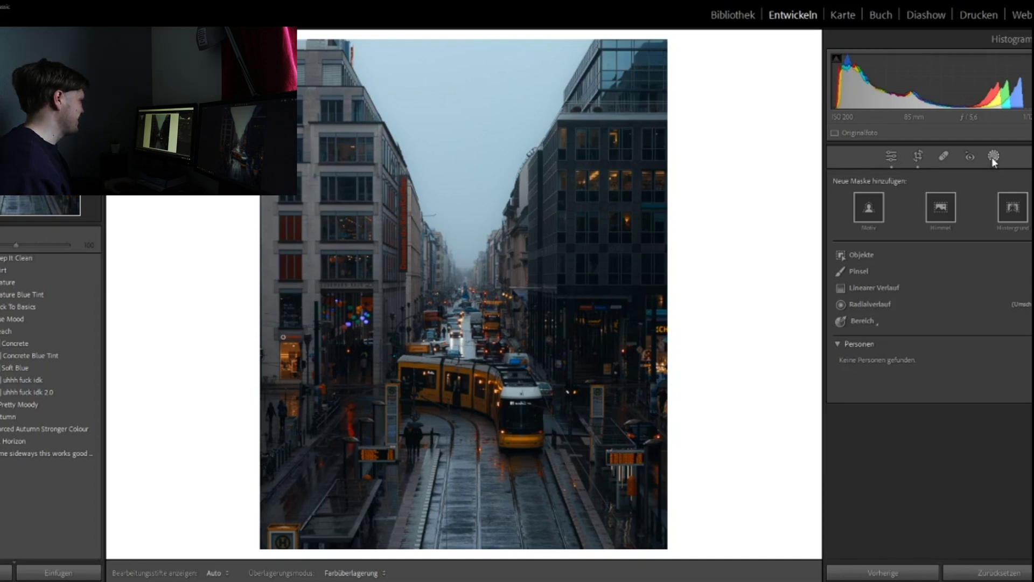
left_click(868, 305)
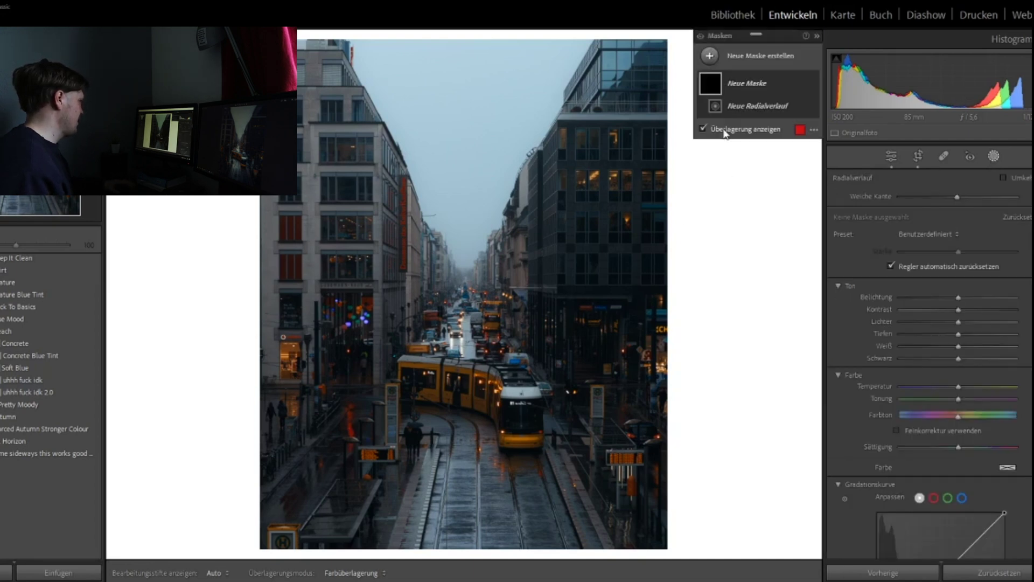
left_click_drag(420, 368, 537, 445)
left_click_drag(419, 367, 464, 403)
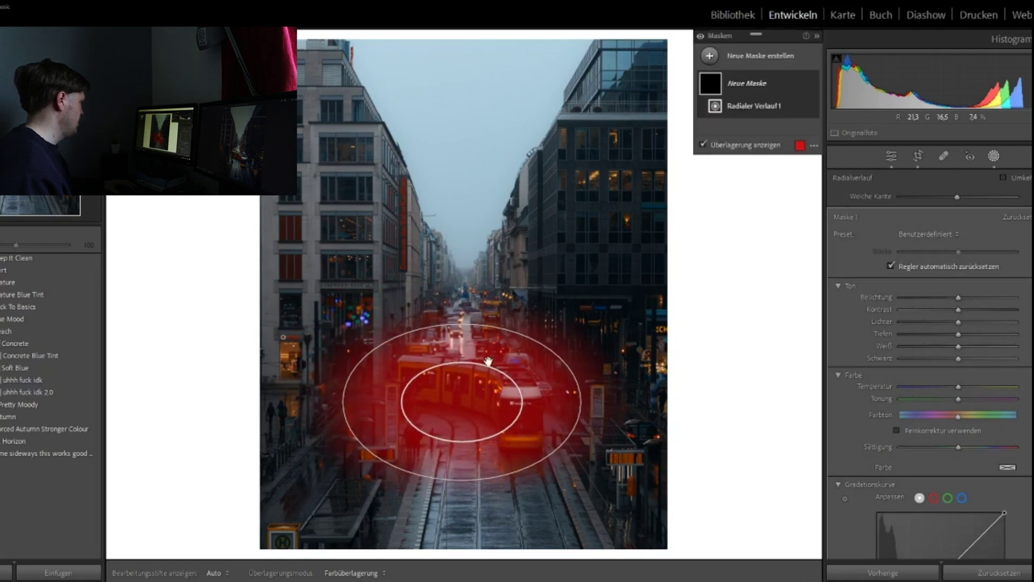
left_click_drag(579, 402, 608, 402)
left_click_drag(463, 324, 468, 311)
Feather the tram mask to the maximum and slightly raise its exposure and contrast
left_click_drag(957, 197, 965, 199)
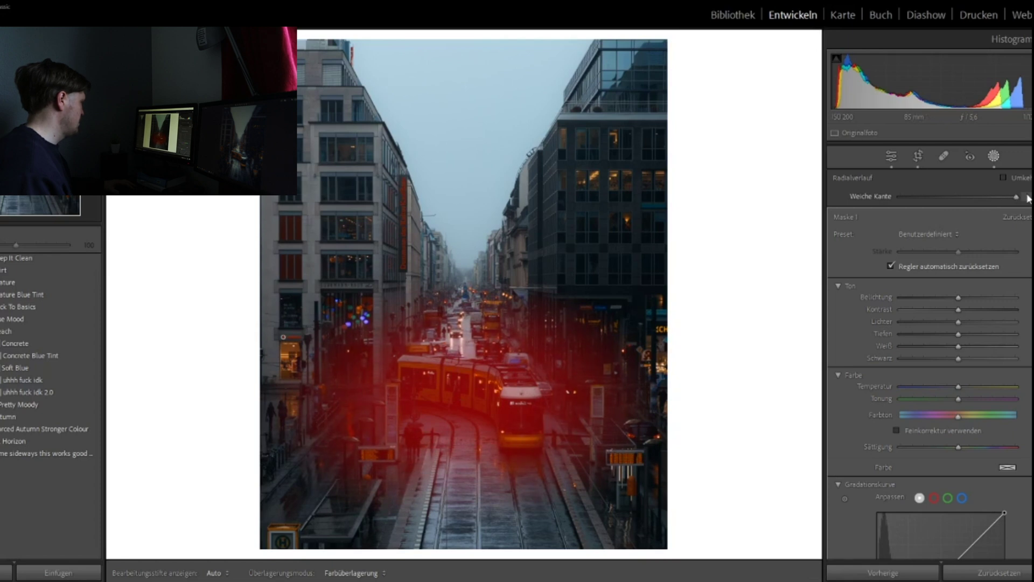
left_click_drag(1028, 198, 1019, 198)
mouse_move(465, 401)
left_mouse_down()
mouse_move(470, 393)
mouse_move(463, 403)
left_mouse_up()
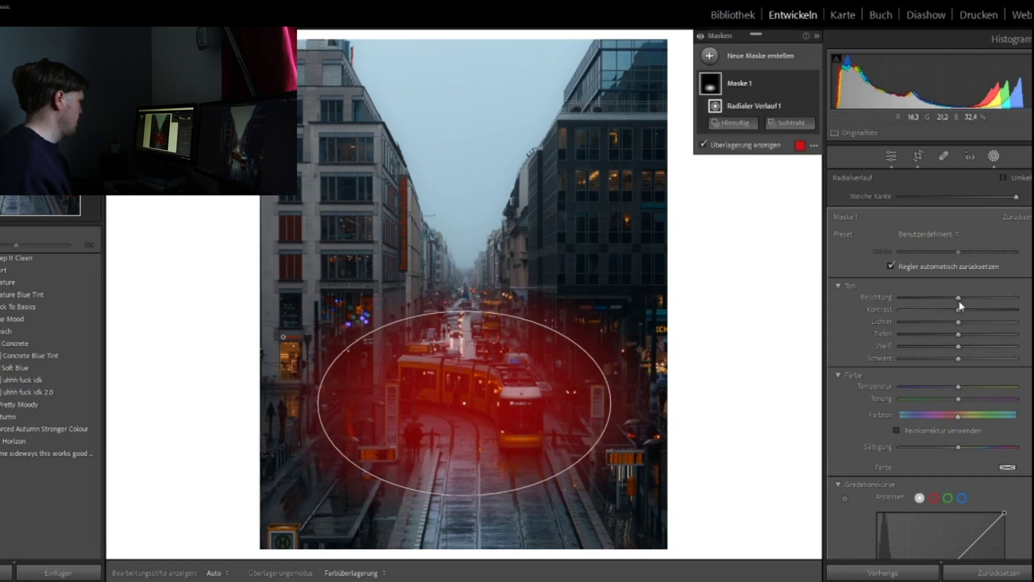
mouse_move(959, 301)
left_mouse_down()
mouse_move(974, 296)
mouse_move(969, 315)
left_mouse_up()
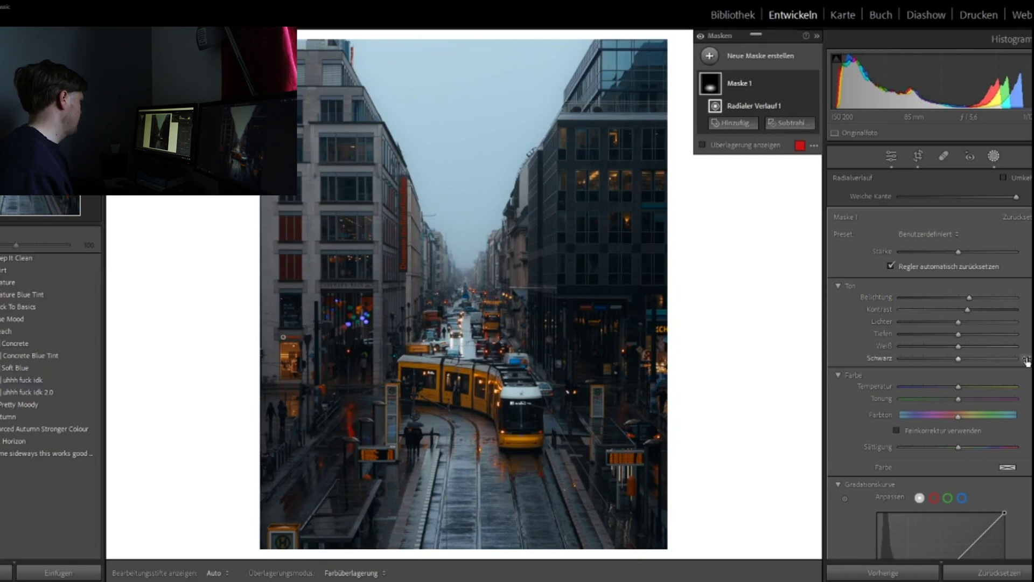
Add a second, small radial gradient mask centred on the pedestrians with the umbrella beside the tracks
left_click(709, 55)
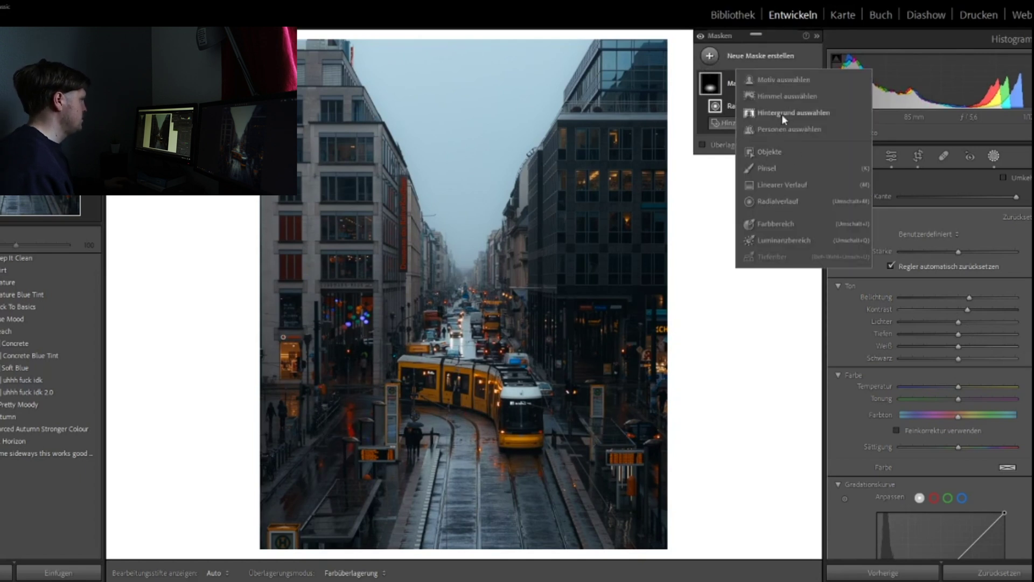
left_click(777, 201)
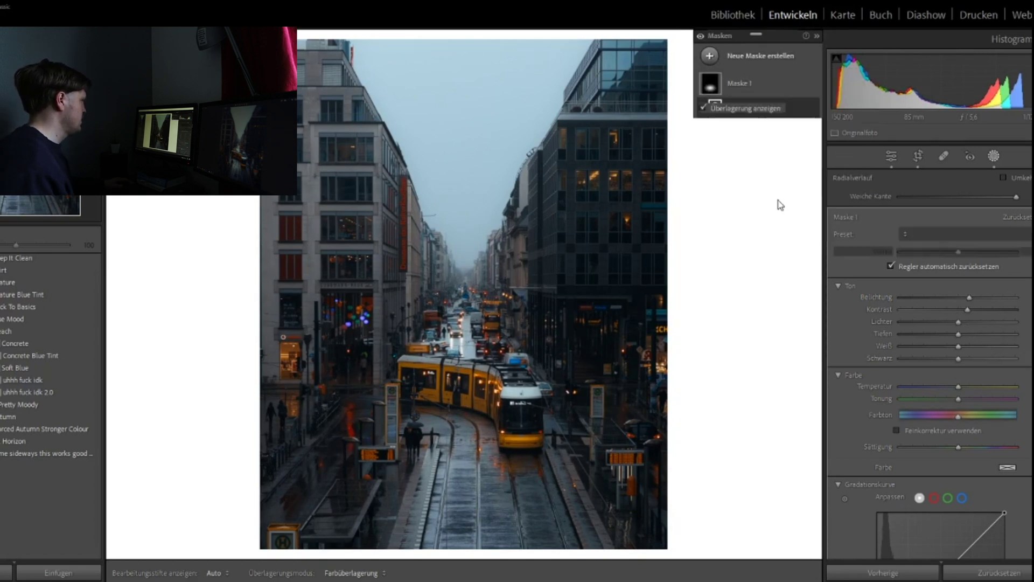
left_click(465, 403)
left_click_drag(398, 423, 436, 463)
left_click_drag(406, 429, 412, 444)
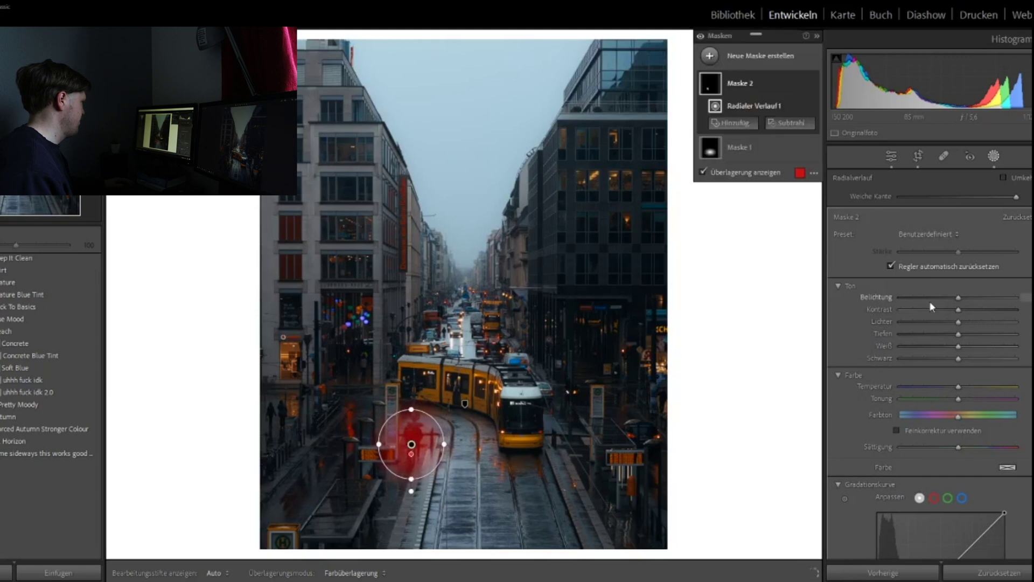
Brighten the pedestrian mask with slightly higher exposure and contrast and lower highlights, and stretch its ellipse wider and slightly taller
left_click_drag(962, 295, 948, 320)
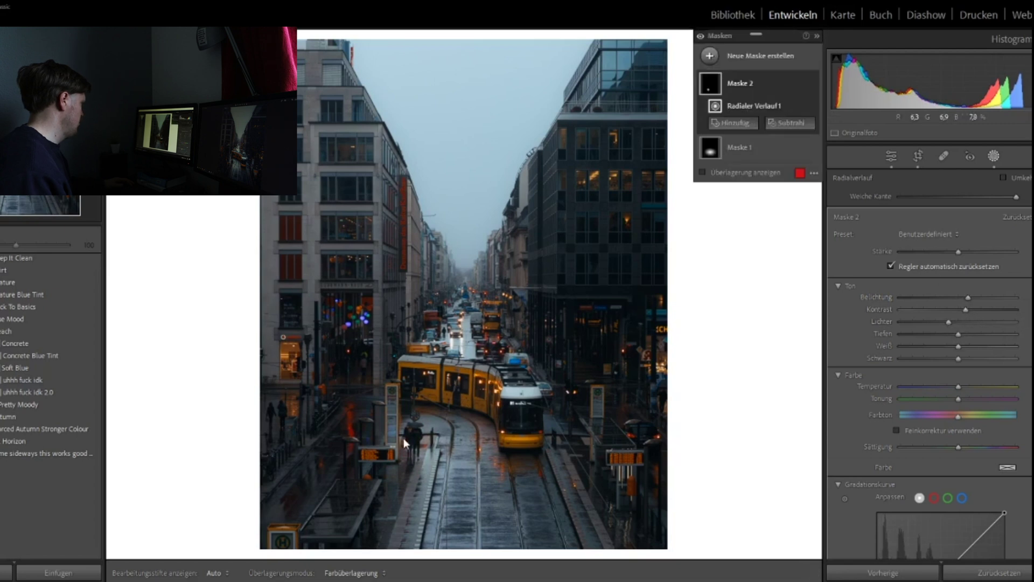
left_click_drag(437, 446, 462, 445)
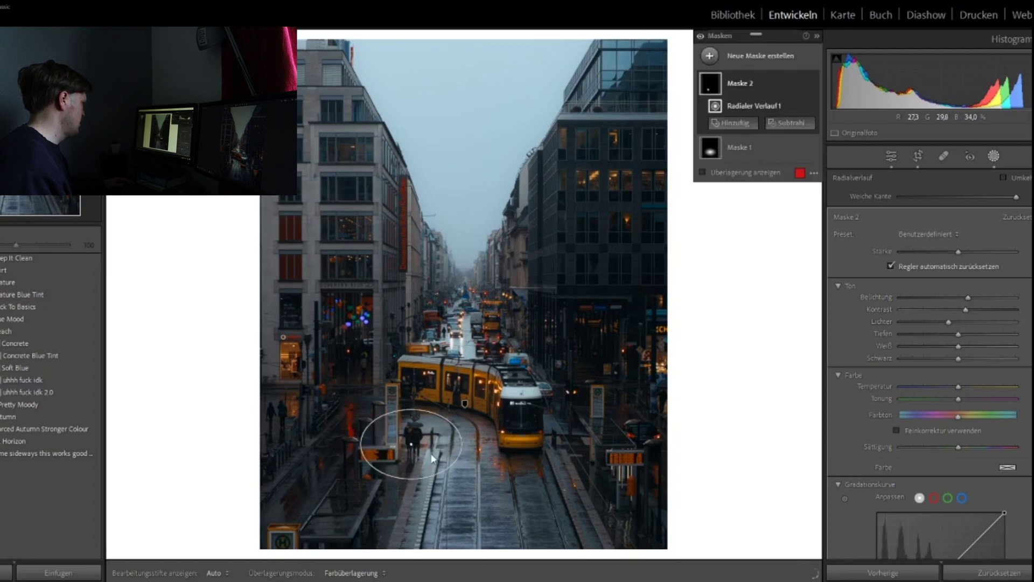
left_click_drag(411, 478, 411, 482)
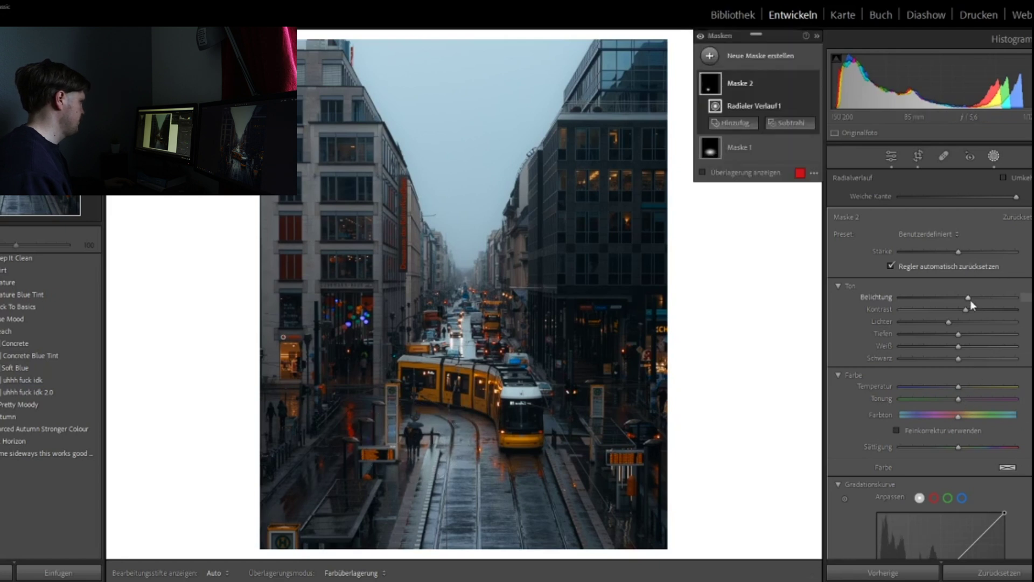
left_click_drag(969, 296, 972, 295)
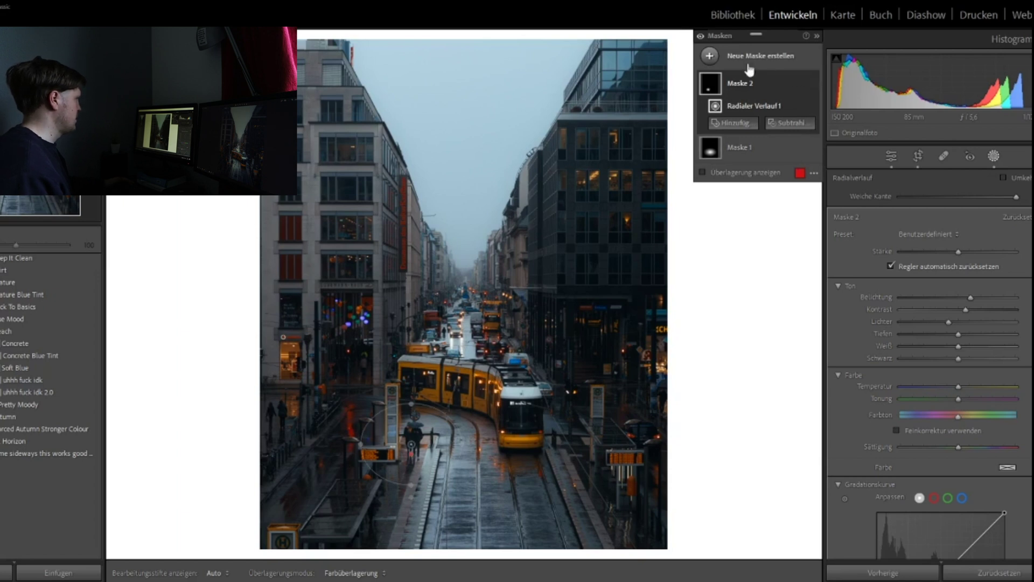
Add a linear gradient mask rising from the photo's bottom edge over the street and slightly lower its exposure
left_click(710, 57)
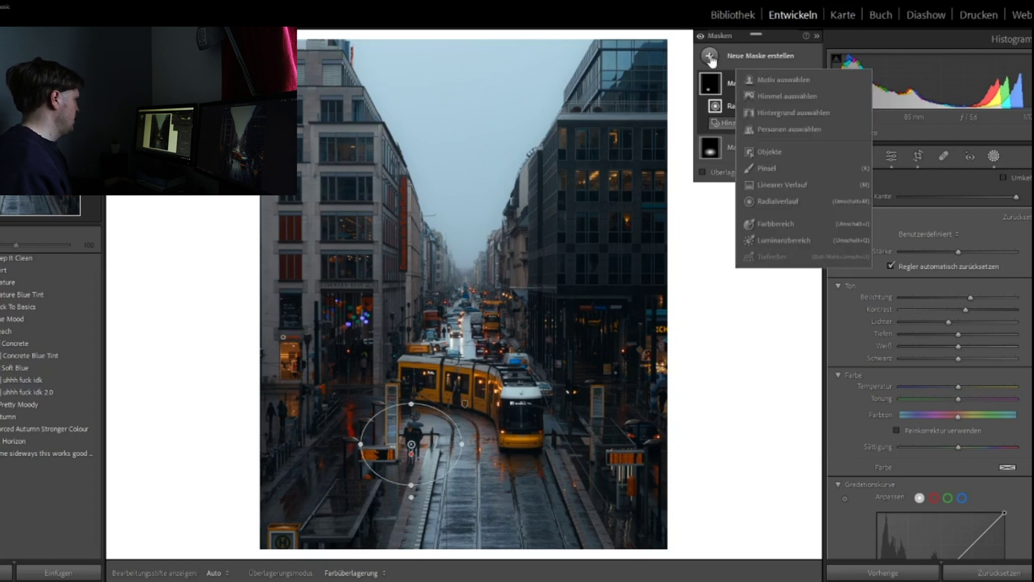
left_click(794, 185)
left_click_drag(455, 545, 454, 481)
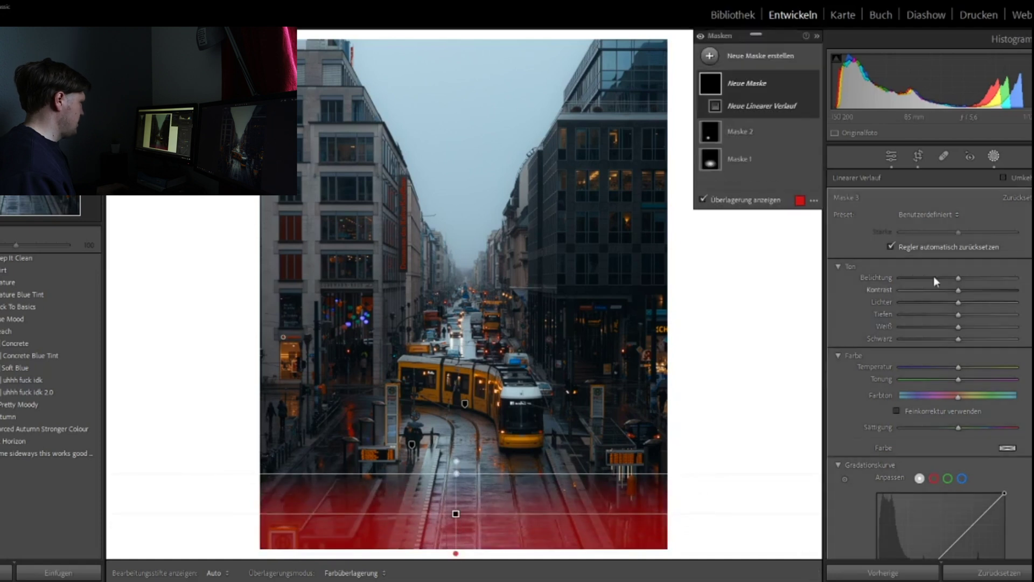
left_click_drag(959, 277, 948, 280)
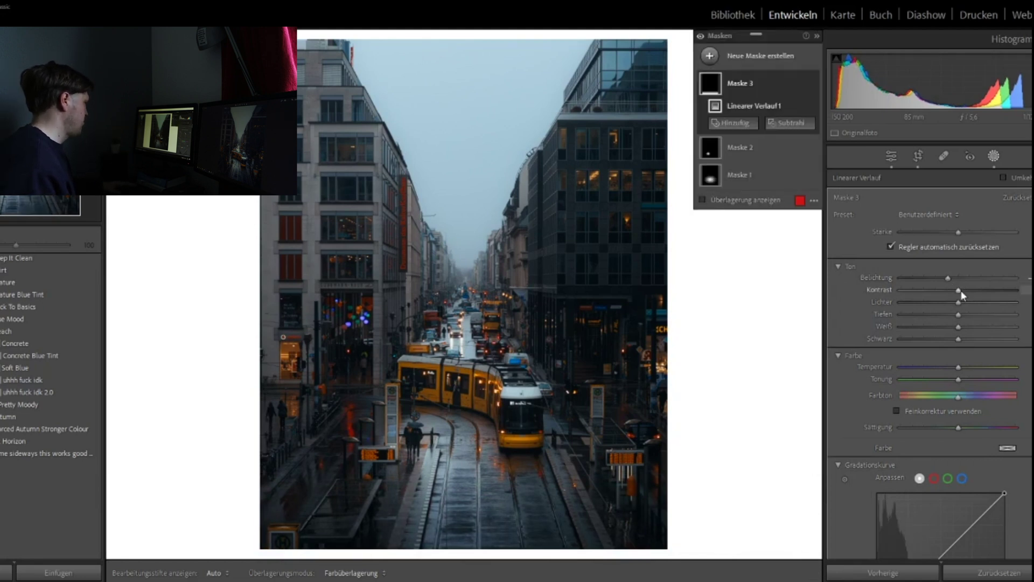
left_click_drag(961, 290, 956, 289)
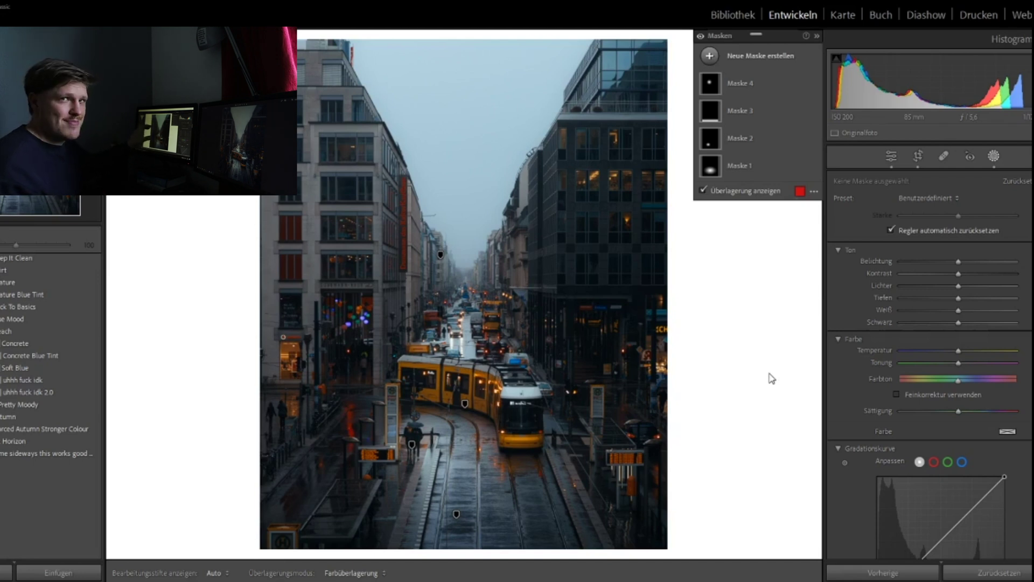
Add a round radial gradient mask over the distant end of the street and slightly raise its exposure
left_click(709, 56)
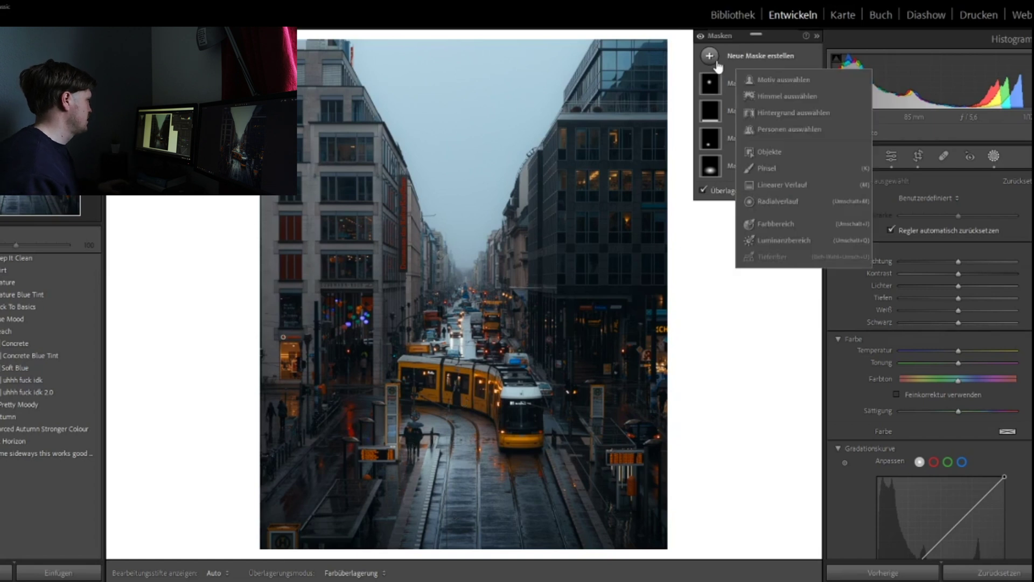
key("Escape")
key("shift+m")
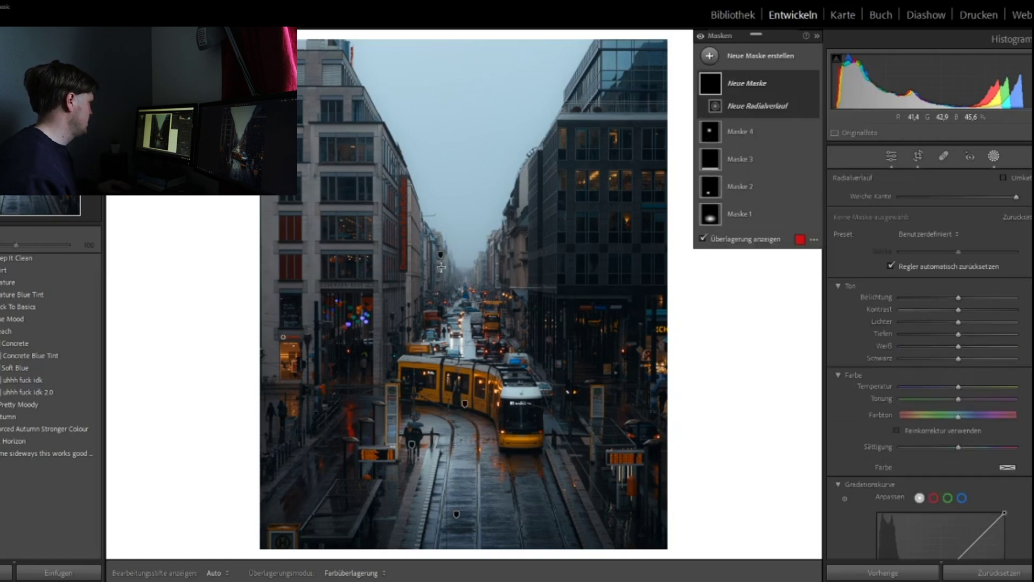
left_click_drag(440, 266, 511, 335)
left_click_drag(440, 266, 466, 283)
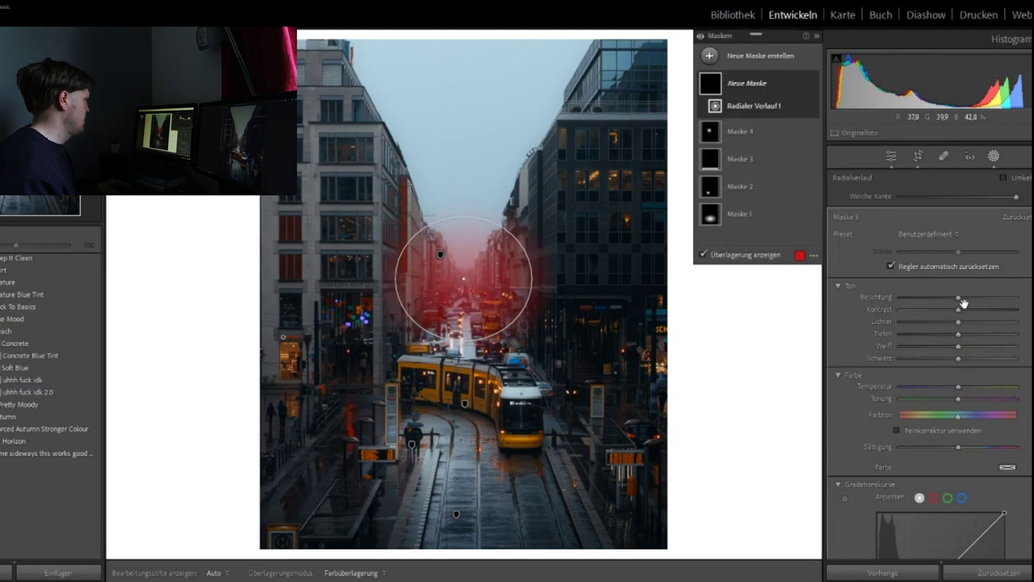
left_click_drag(964, 302, 966, 297)
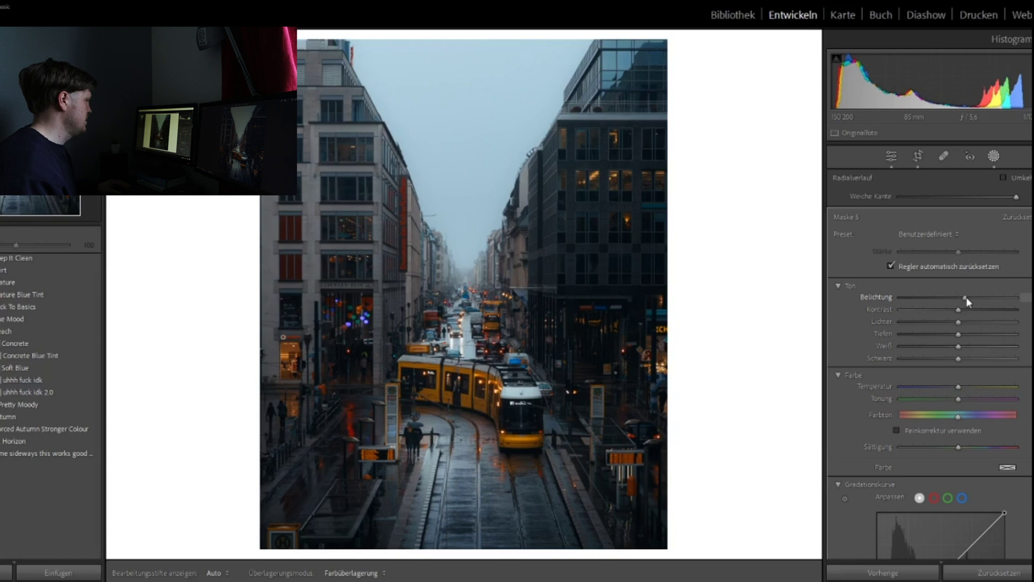
Strongly lower texture and clarity and slightly lower dehaze in the distant-street mask, and compare the photo with the mask off and on
scroll(1007, 445, "down", 5)
scroll(1007, 441, "down", 3)
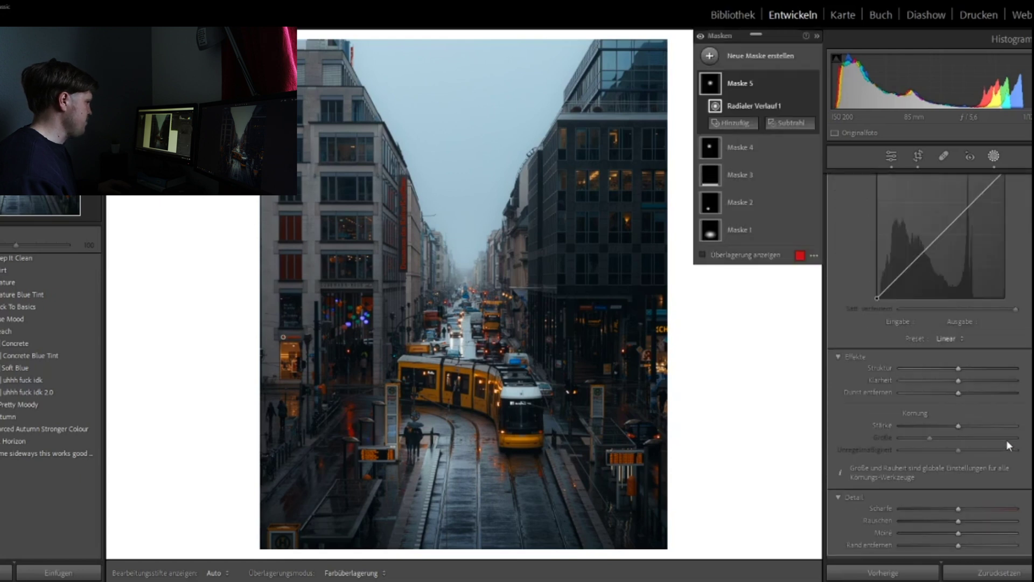
left_click(957, 382)
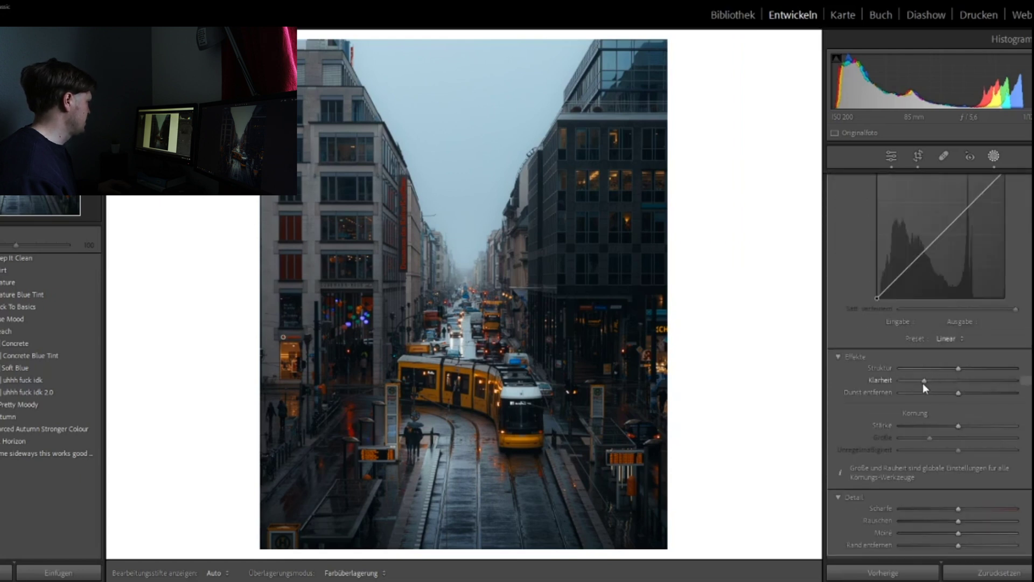
left_click_drag(923, 383, 927, 369)
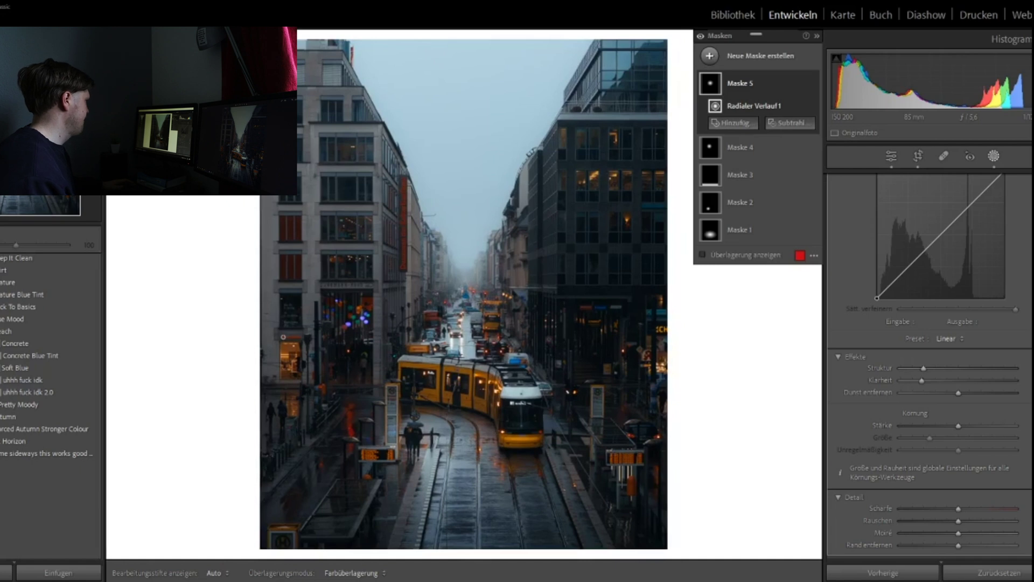
left_click_drag(958, 393, 952, 394)
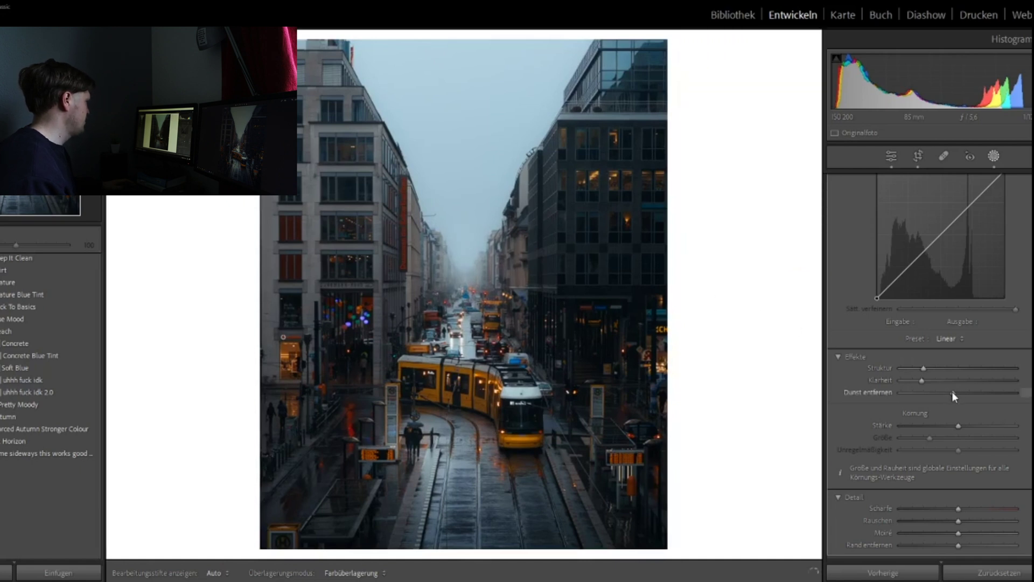
left_click_drag(950, 392, 950, 392)
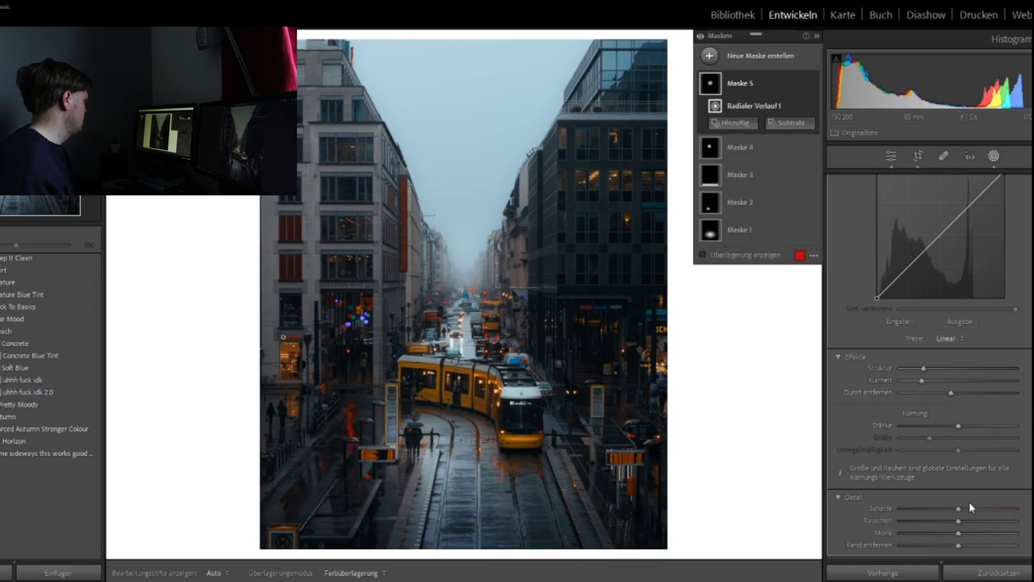
left_click(811, 84)
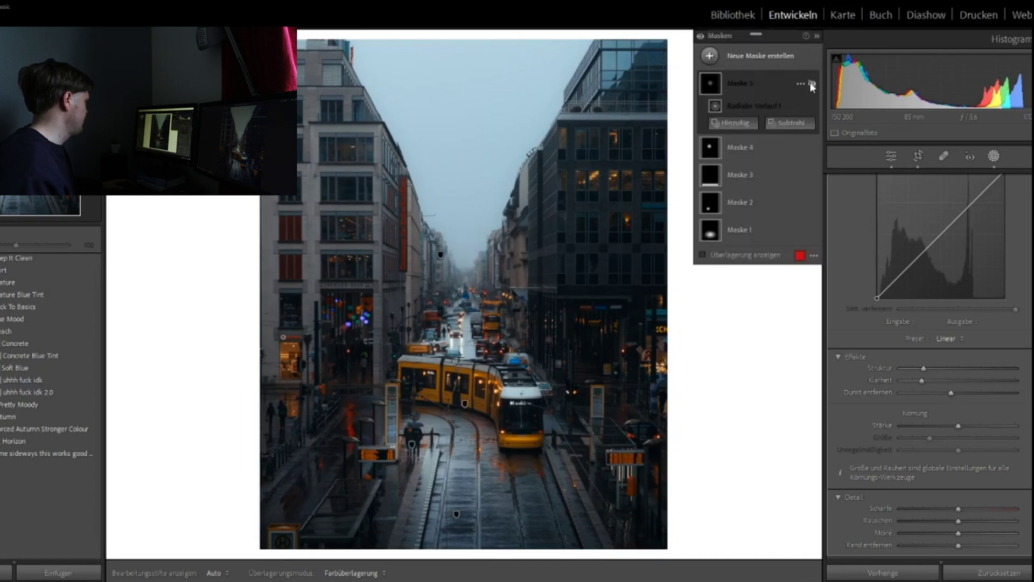
left_click(812, 84)
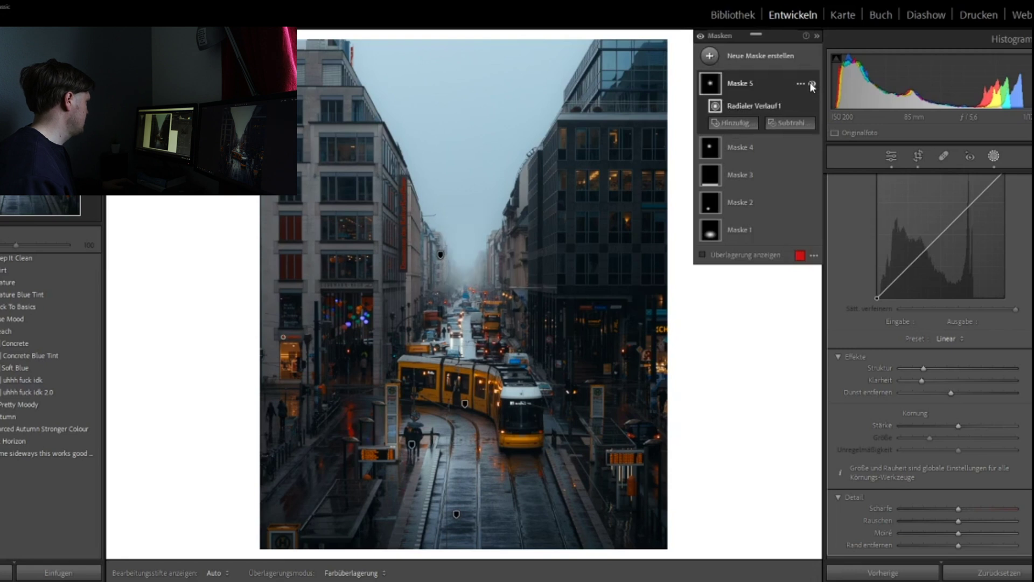
Leave masking and lower the midtone luminance in Color Grading to +18
left_click(993, 157)
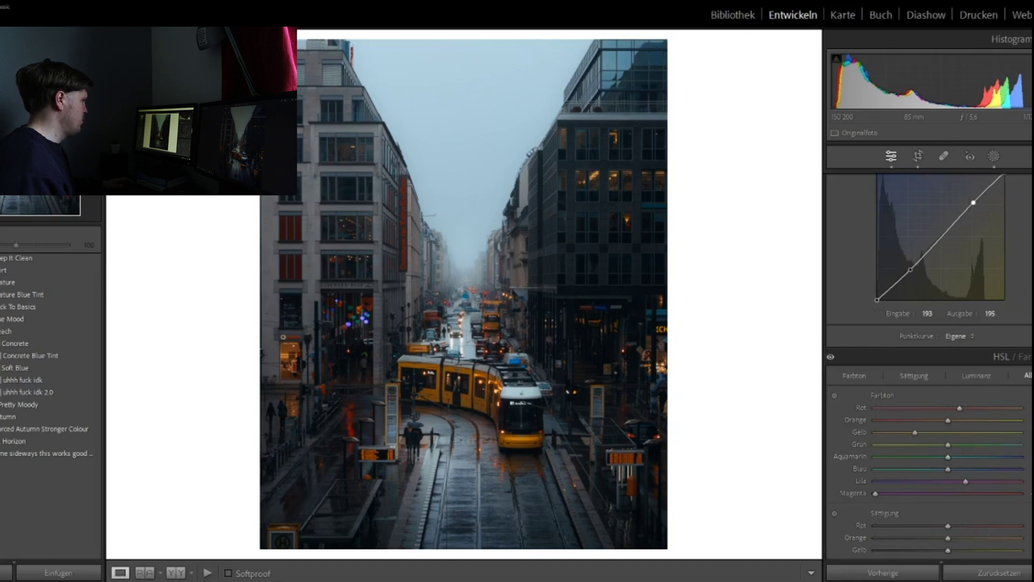
scroll(929, 366, "down", 3)
scroll(929, 367, "up", 5)
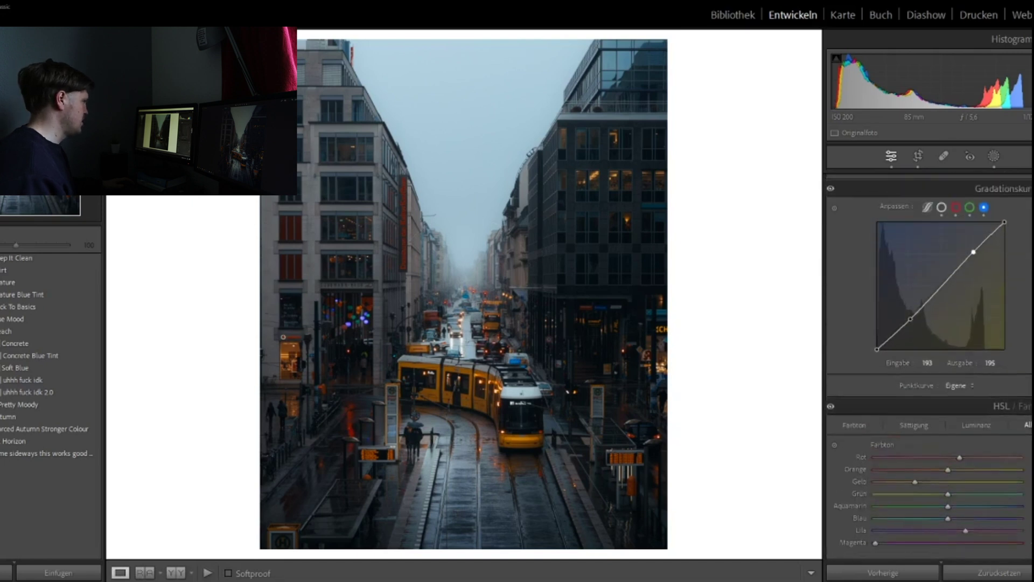
scroll(967, 349, "down", 8)
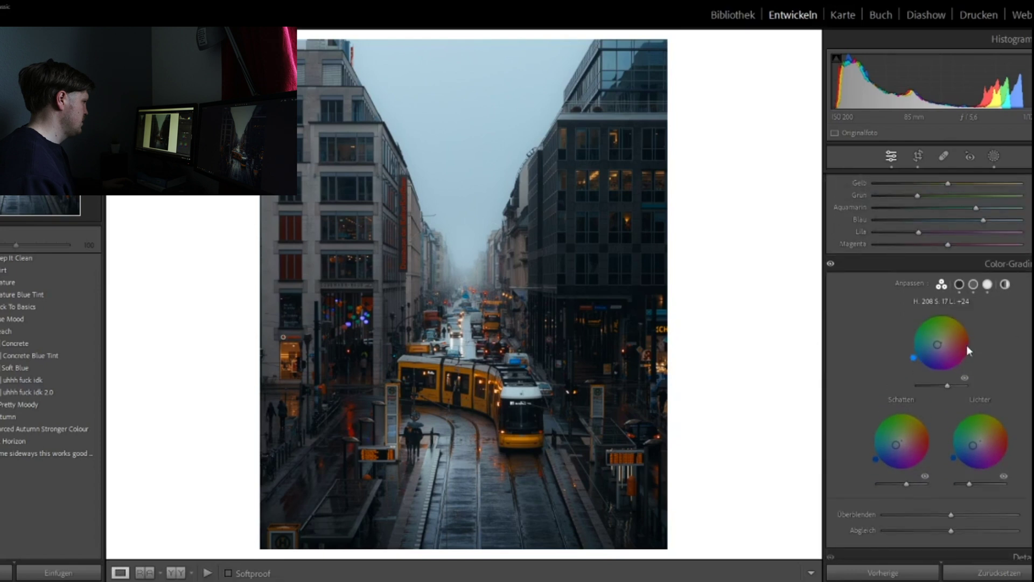
left_click_drag(947, 385, 935, 386)
left_click_drag(936, 386, 946, 379)
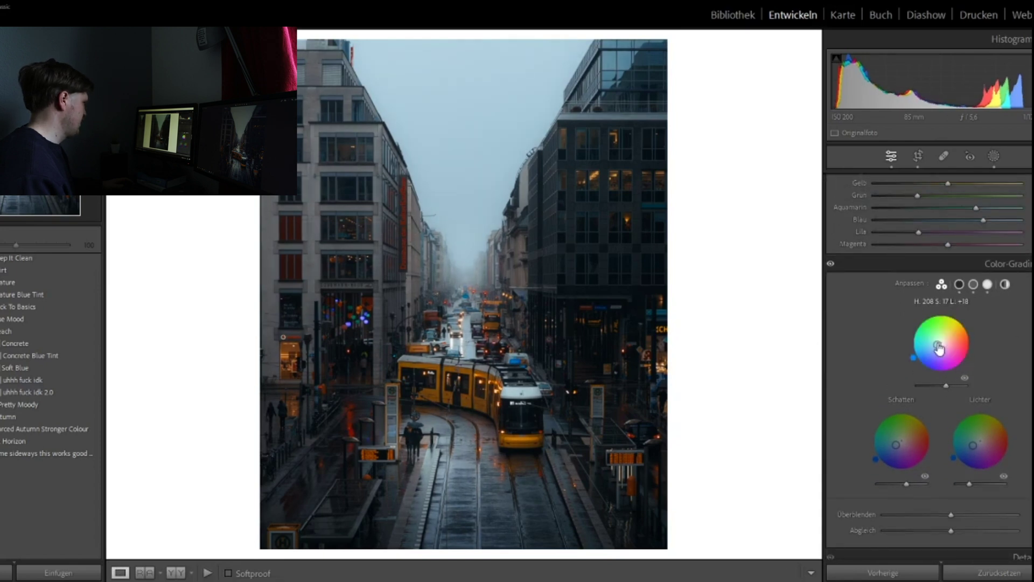